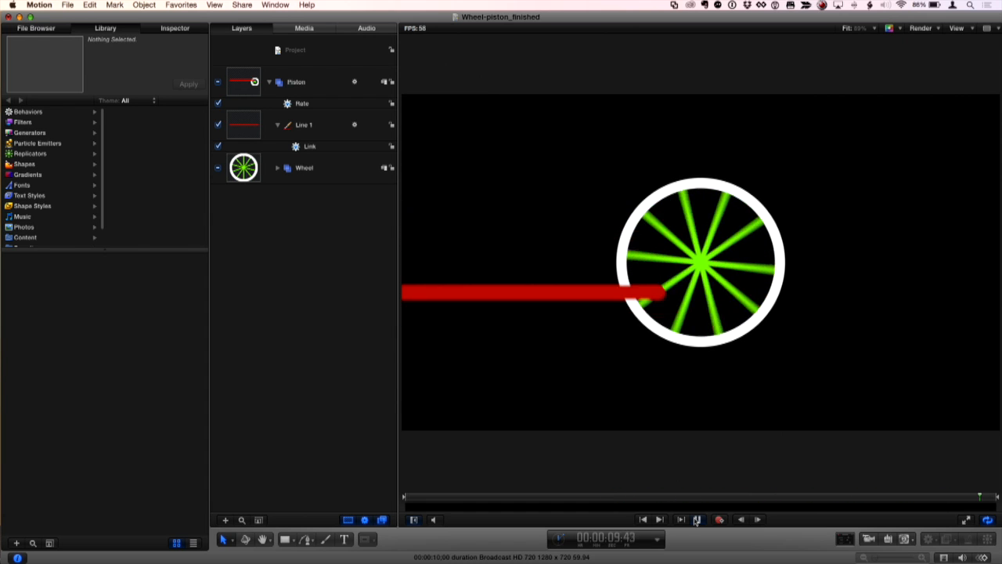
- Stop playback of the finished wheel-and-piston animation
click(696, 519)
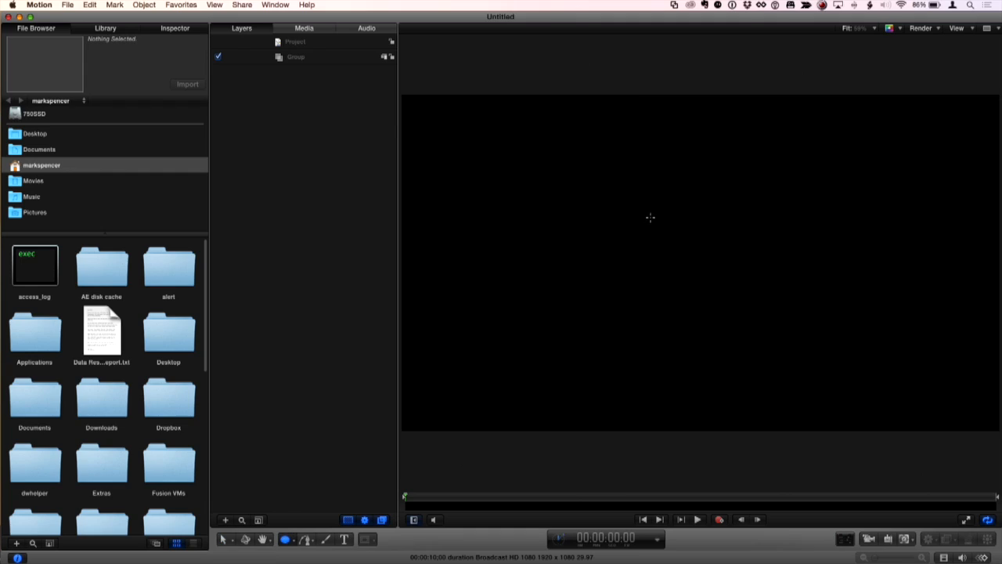
- Draw a circle near the middle of the canvas and give it a white outline of width 33 without a fill
drag(650, 217, 802, 361)
key(s)
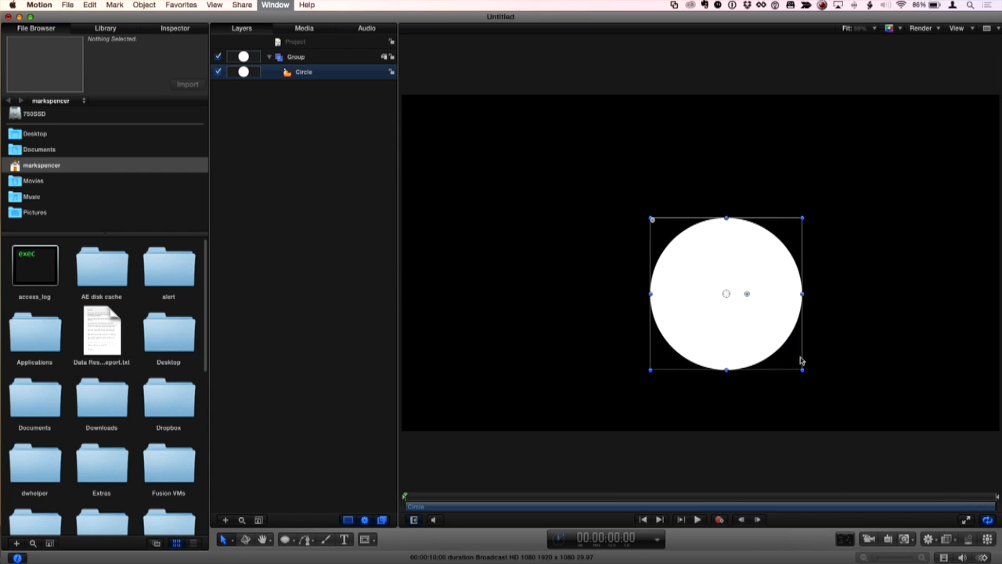
key(F7)
drag(382, 137, 358, 139)
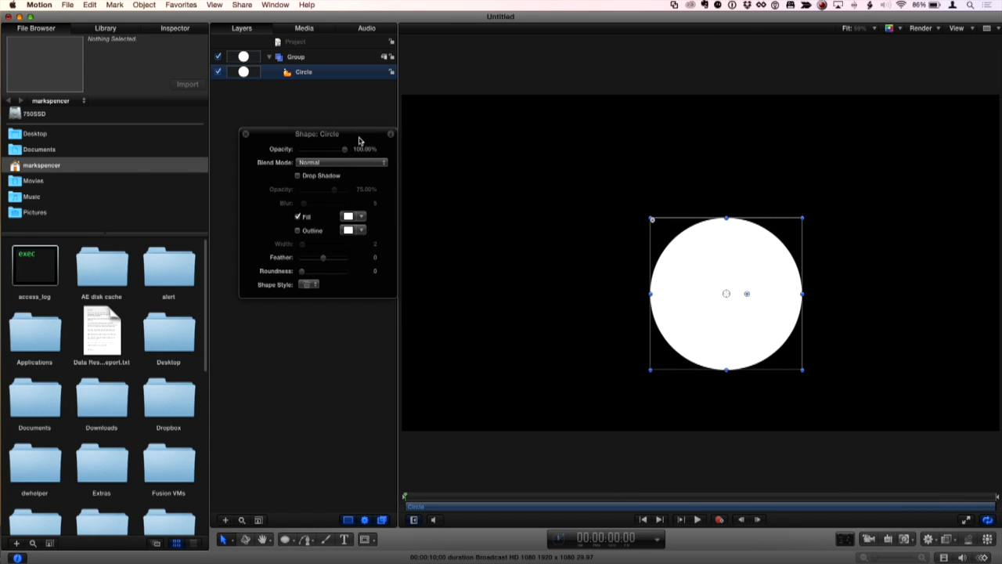
click(297, 230)
click(297, 217)
drag(302, 245, 318, 248)
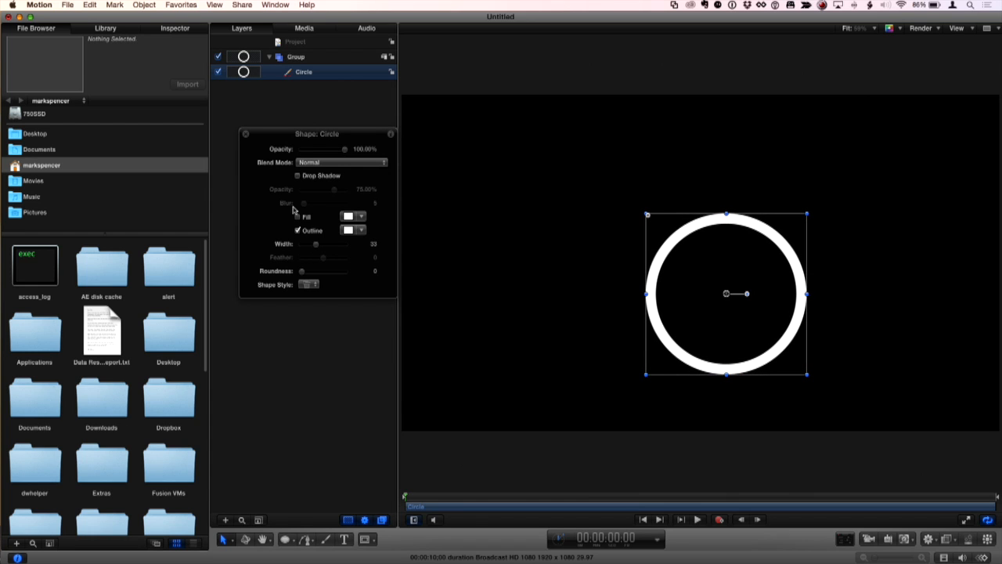
- Reset the circle's transform to center it in the canvas
click(175, 28)
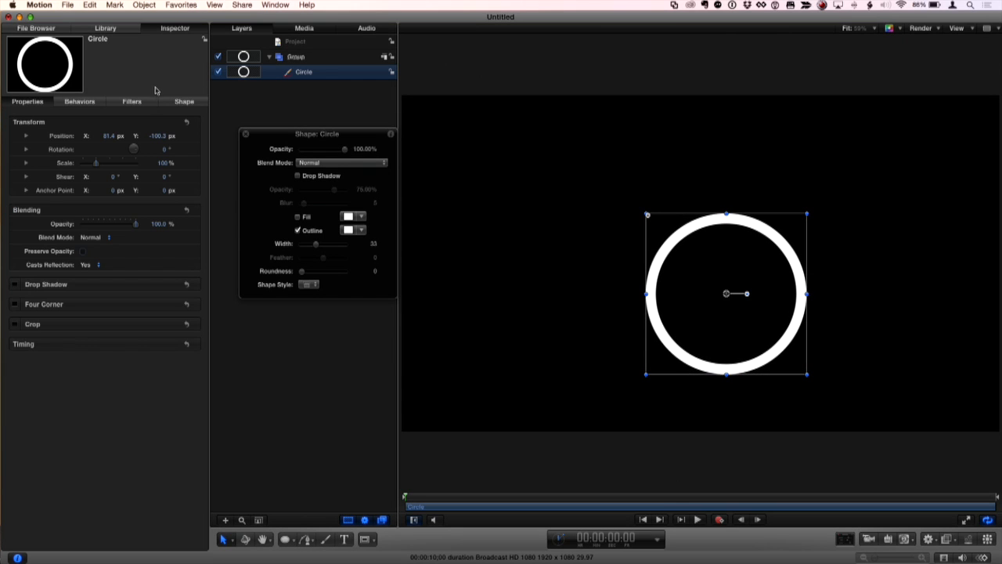
click(186, 122)
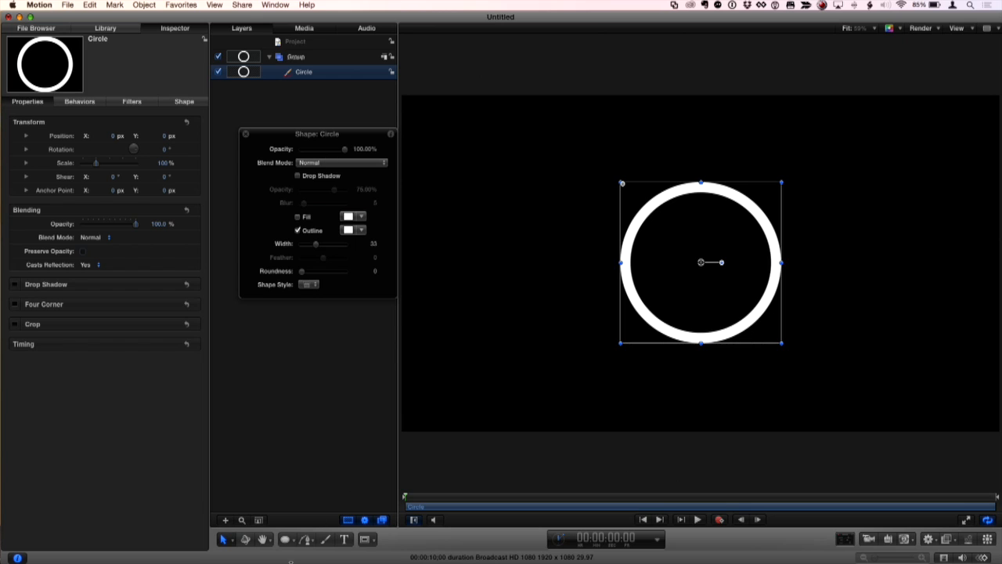
- Draw a vertical line with the Line tool across the circle's full diameter as a spoke
click(306, 539)
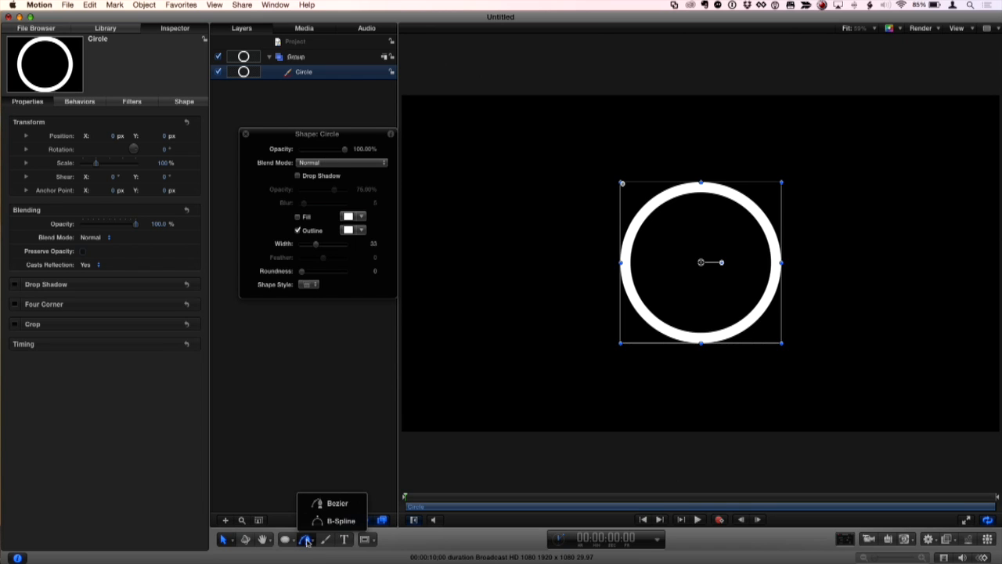
drag(284, 539, 302, 521)
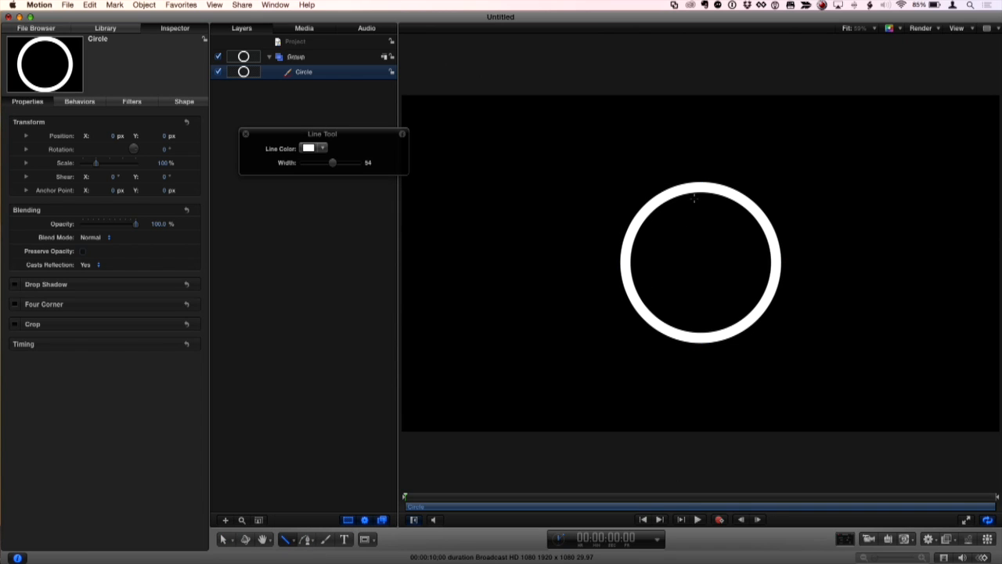
drag(701, 187, 696, 330)
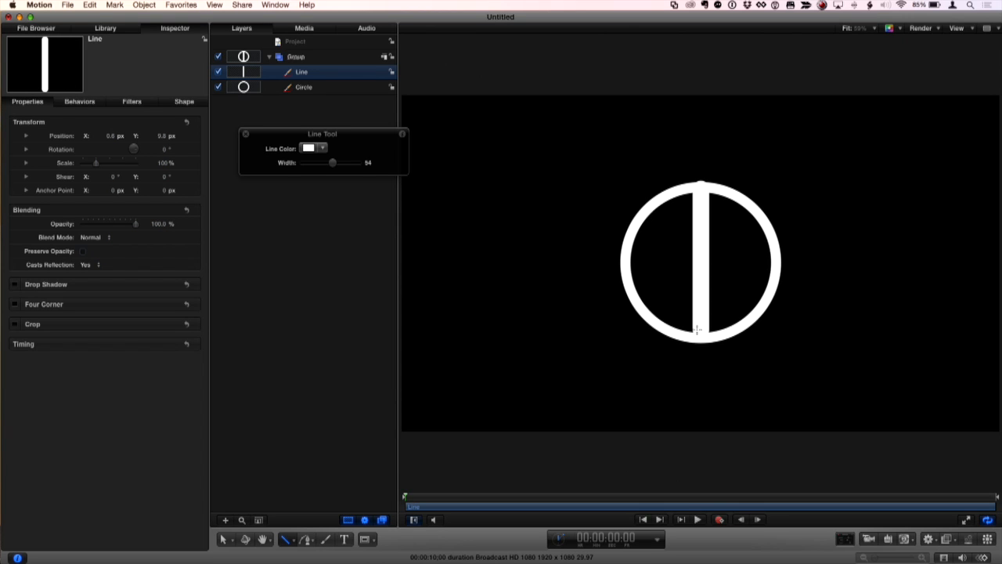
key(s)
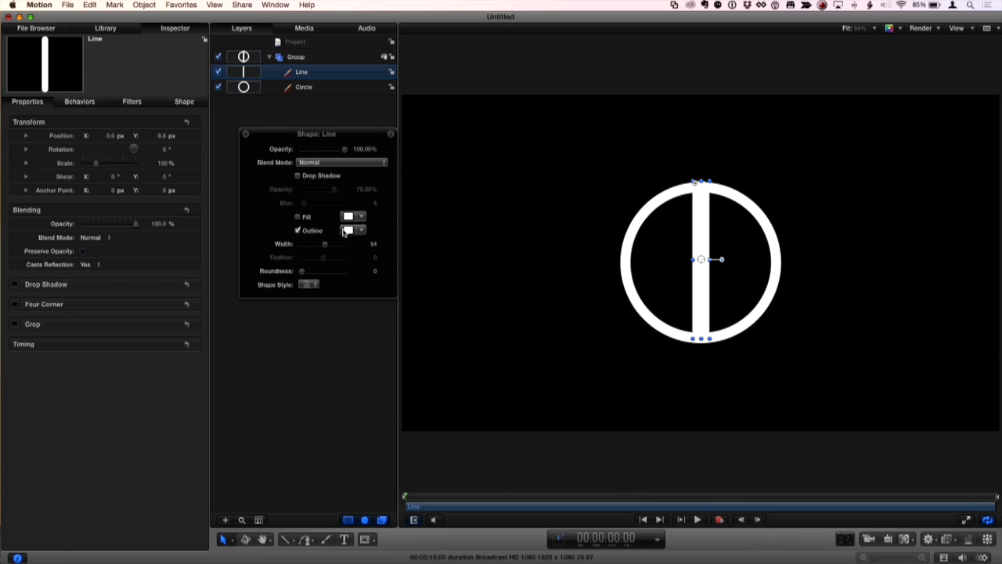
- Give the vertical line a green outline of width 28 and reset its transform to center it
drag(327, 245, 313, 245)
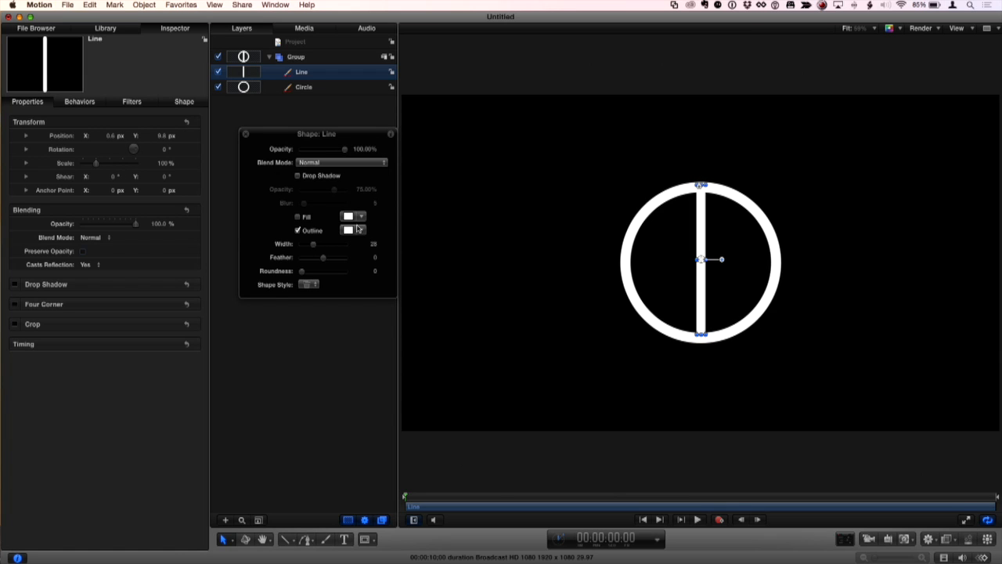
click(359, 232)
drag(396, 248, 412, 257)
click(187, 122)
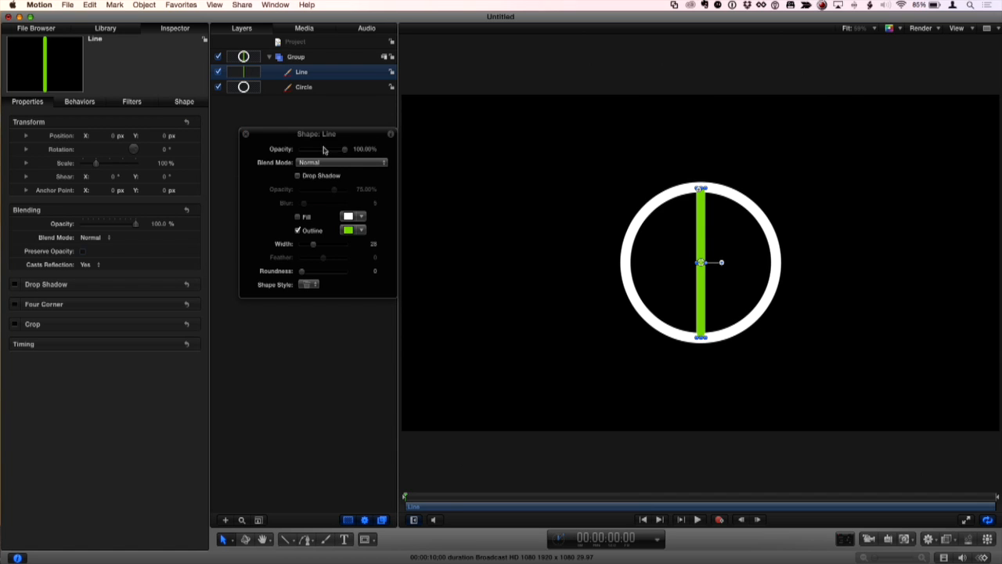
- Replicate the green line and set the replicator's shape to Line
drag(320, 138, 275, 149)
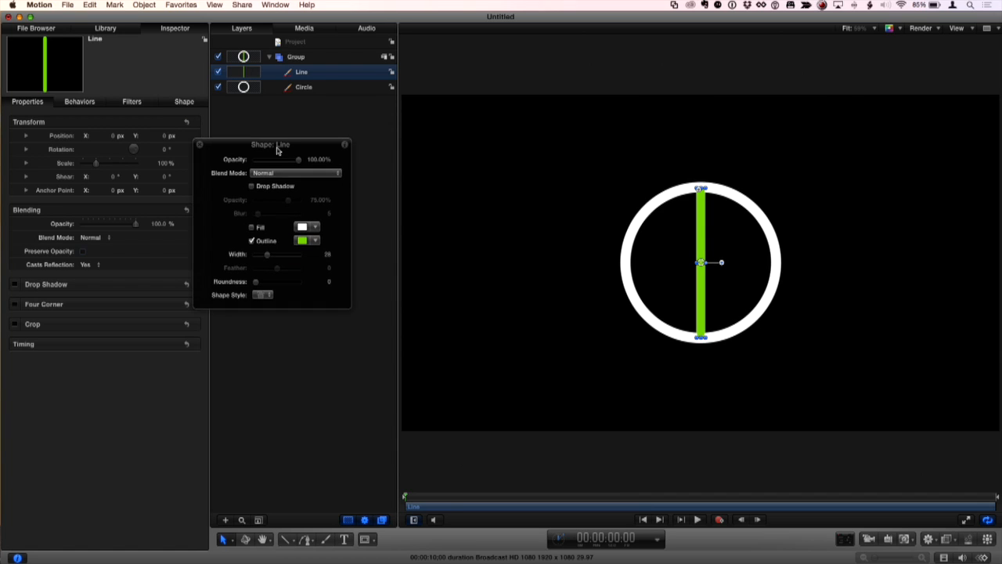
click(988, 539)
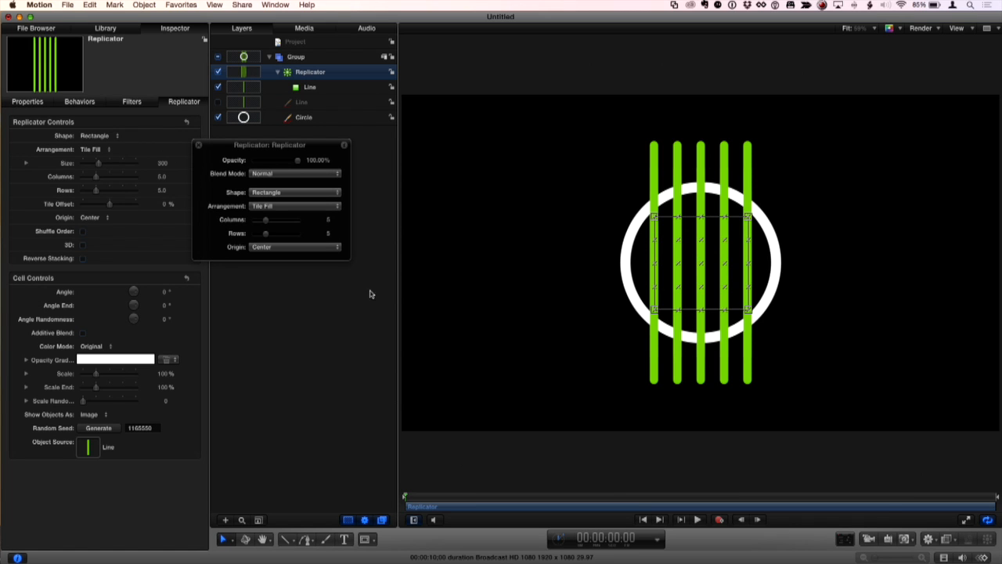
drag(244, 148, 303, 211)
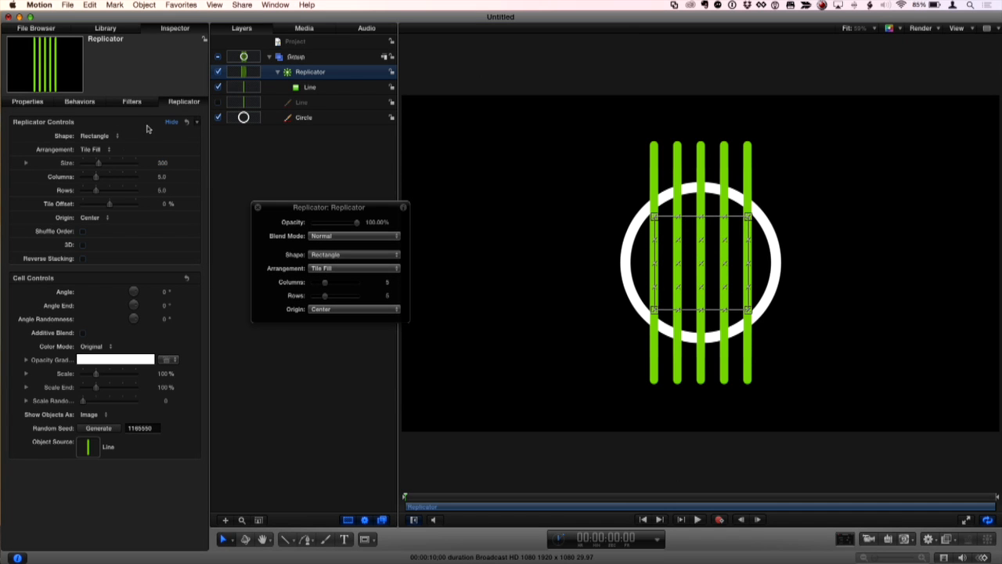
click(96, 136)
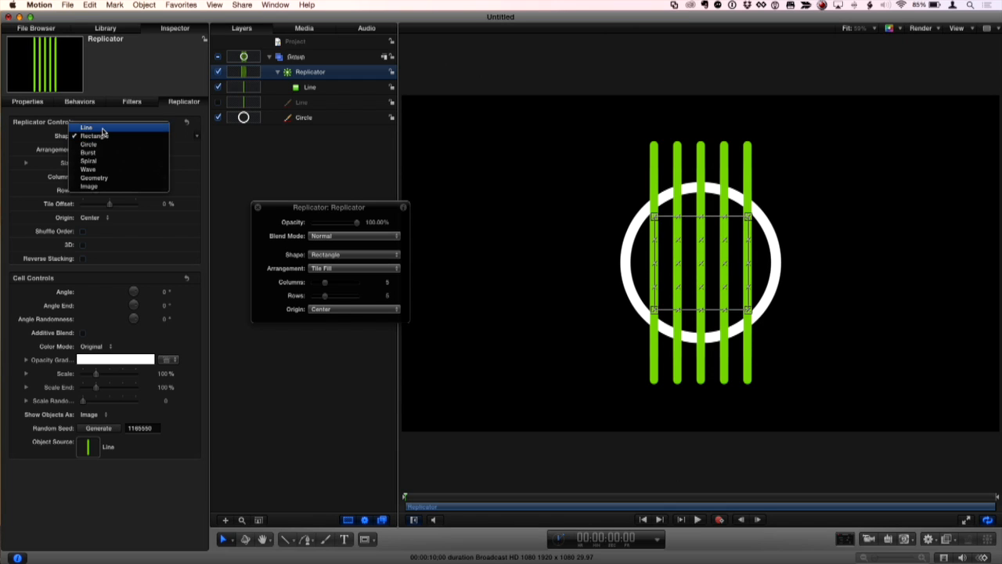
click(103, 129)
- Set the replicator's start point X and end point X both to 0 px
click(102, 151)
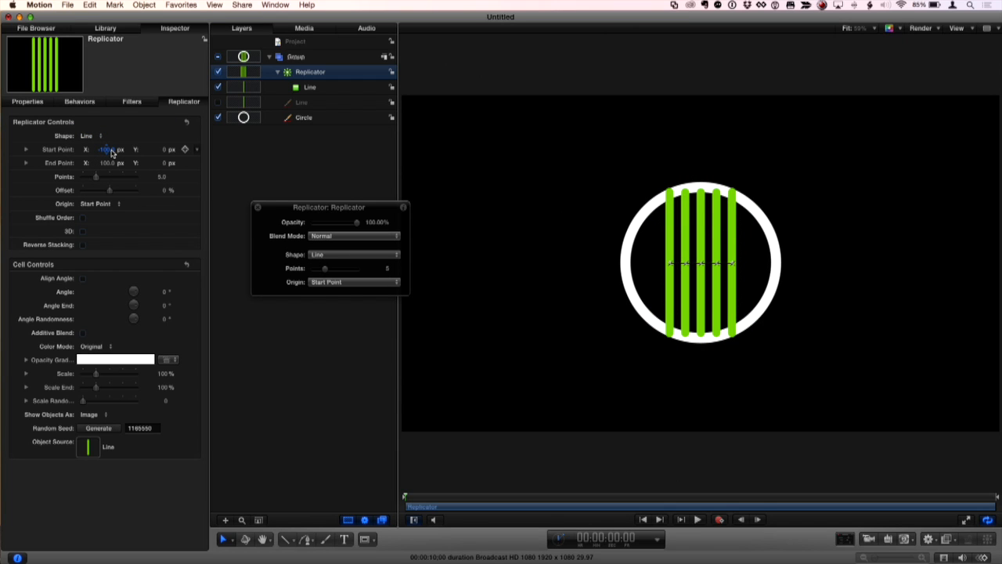
text(0)
key(Return)
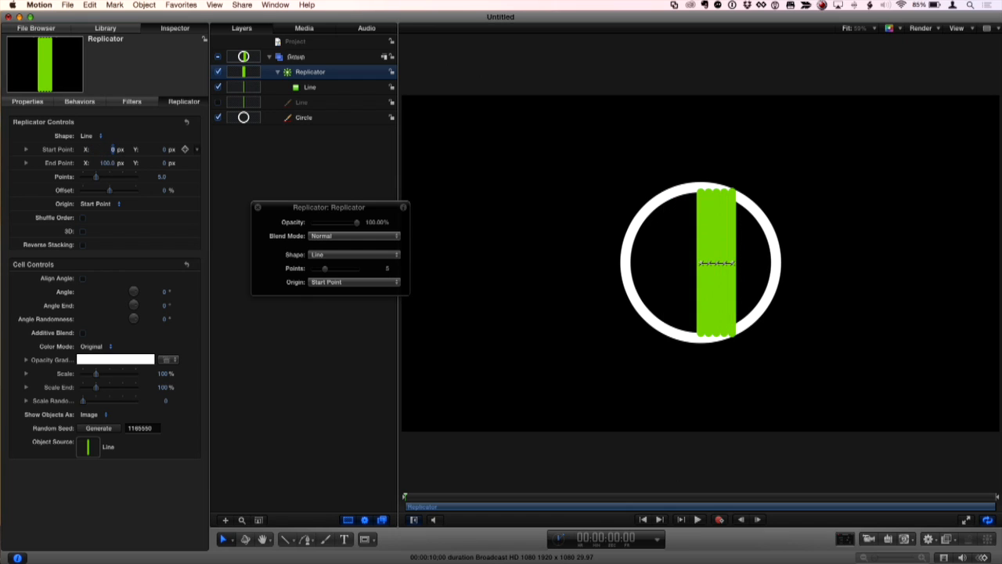
click(107, 163)
text(0)
key(Return)
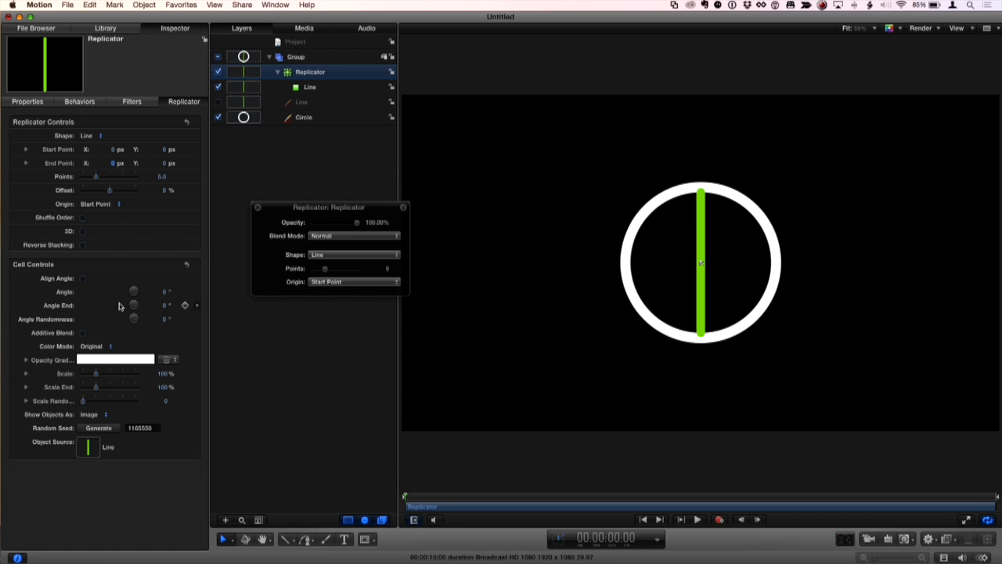
- Set the replicator's Angle End to 145° to fan out the spokes and move the replicator below the circle layer
mouse_move(165, 309)
mouse_down()
mouse_move(207, 309)
mouse_move(158, 297)
mouse_up()
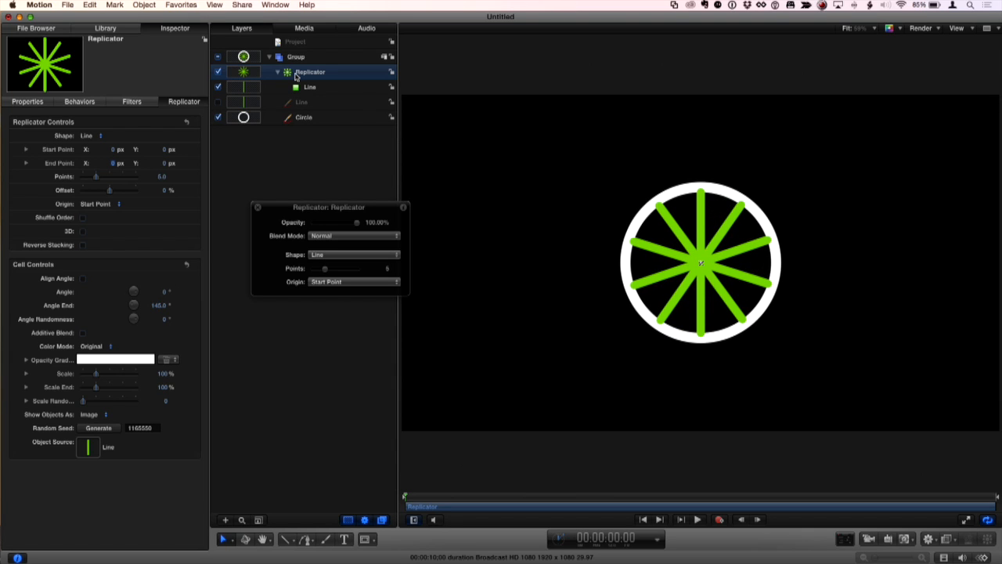
key(super+bracketleft)
key(super+bracketleft)
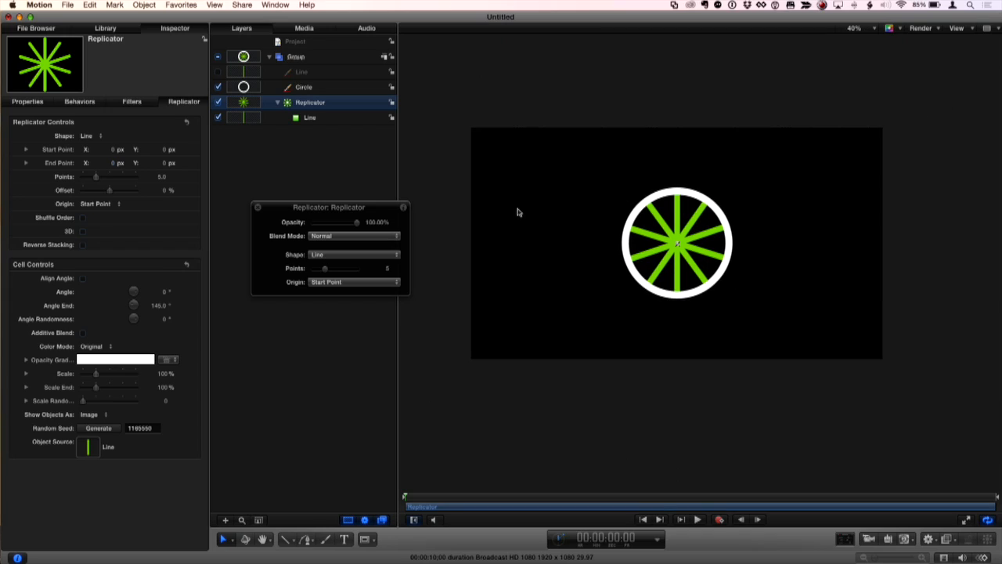
- Draw a horizontal line from the wheel's upper vertical spoke leftward past the canvas edge as the piston rod
click(287, 539)
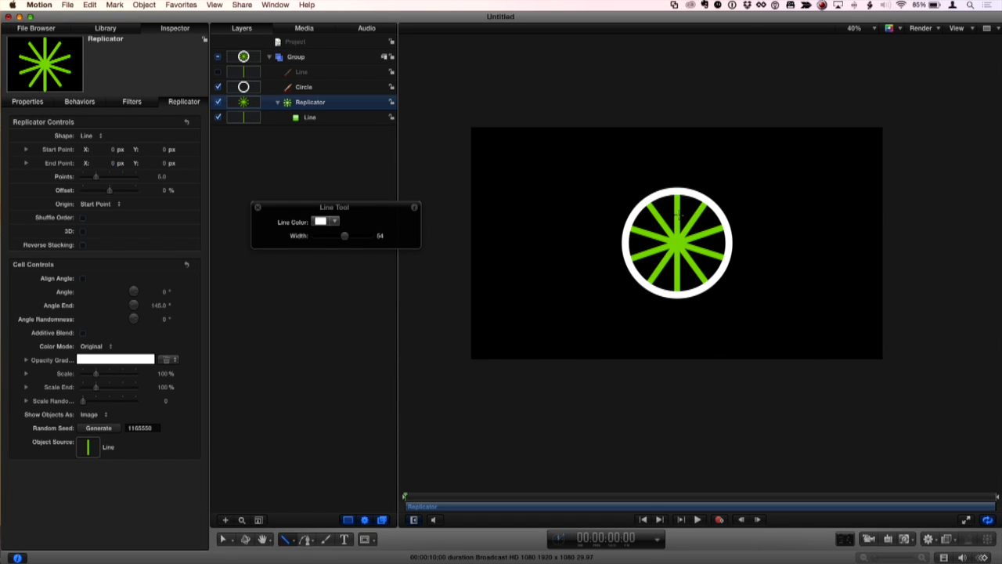
drag(668, 207, 440, 219)
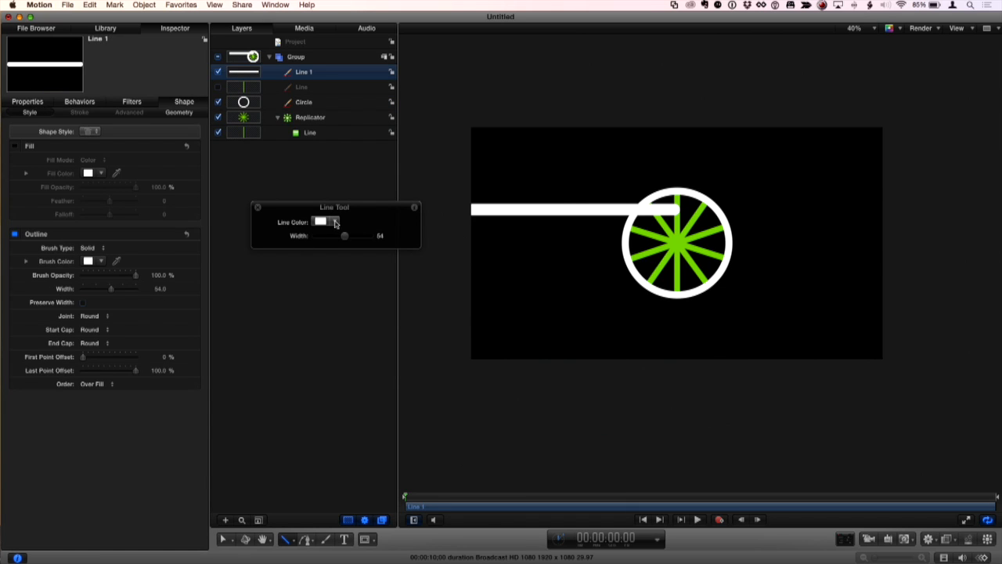
key(s)
- Give the horizontal line a red outline with a width of 26
click(371, 304)
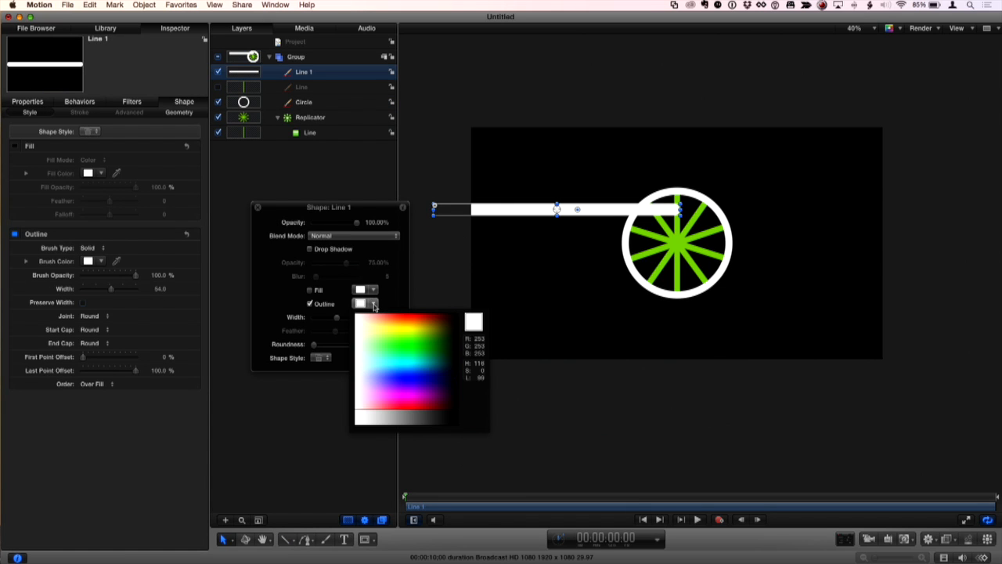
click(420, 313)
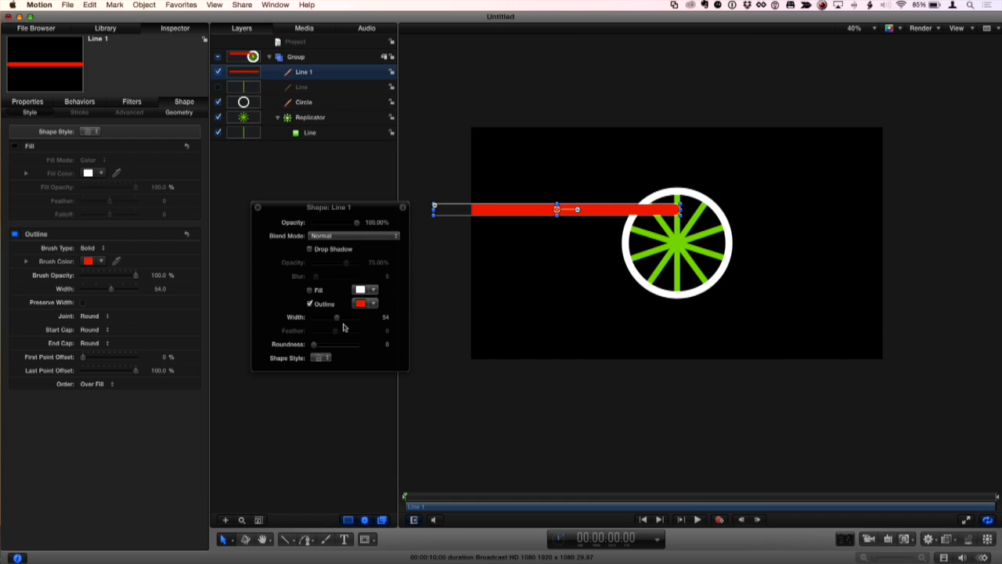
drag(335, 321, 324, 320)
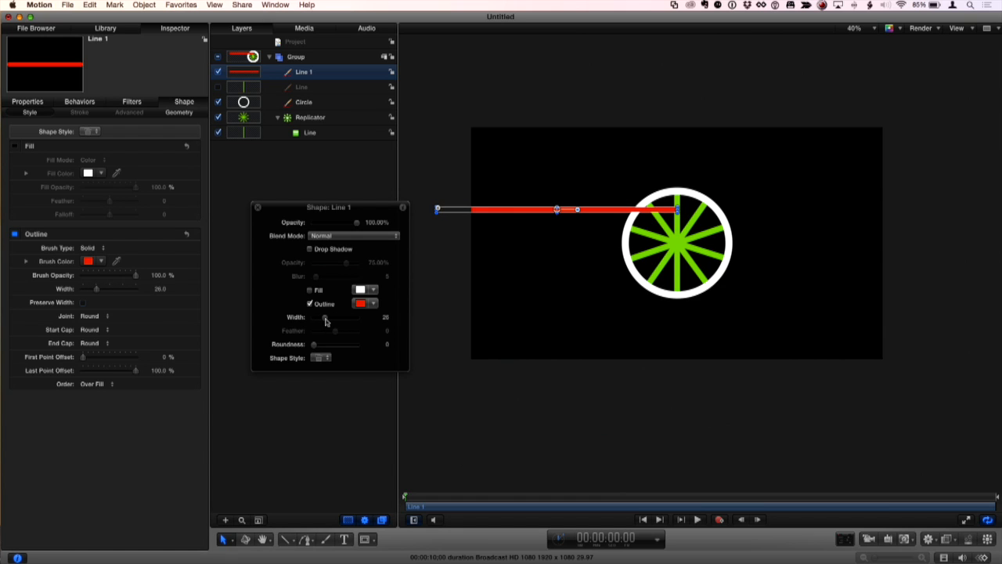
click(343, 177)
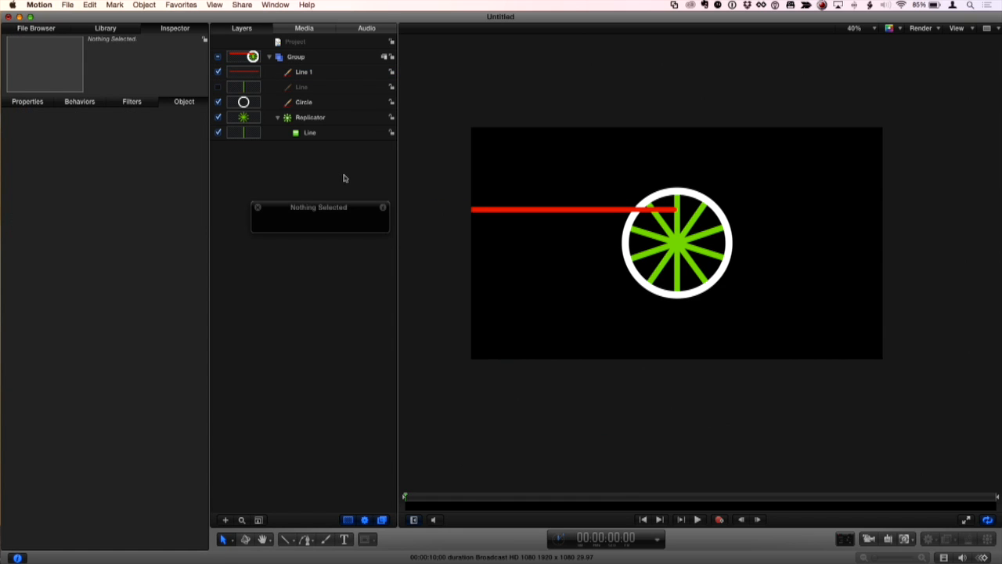
key(shift+z)
click(257, 207)
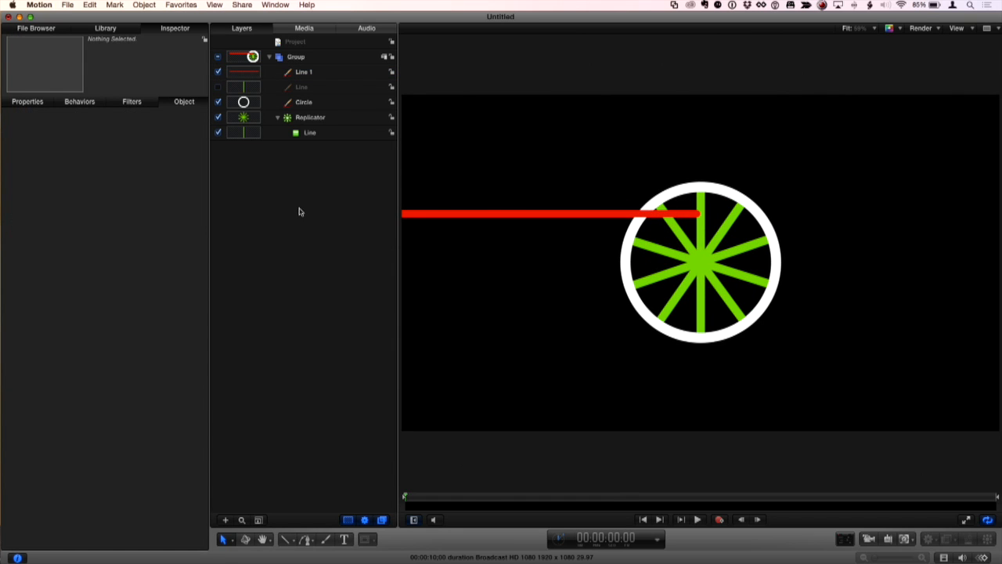
- Move the red line slightly upward, keeping its right end aligned with the wheel's vertical center
click(318, 72)
drag(571, 217, 572, 211)
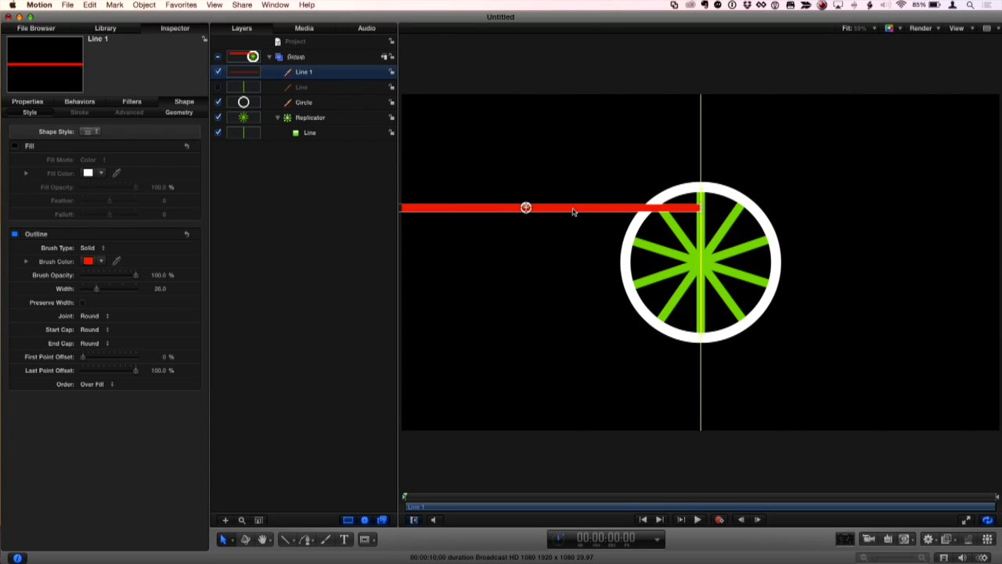
click(347, 232)
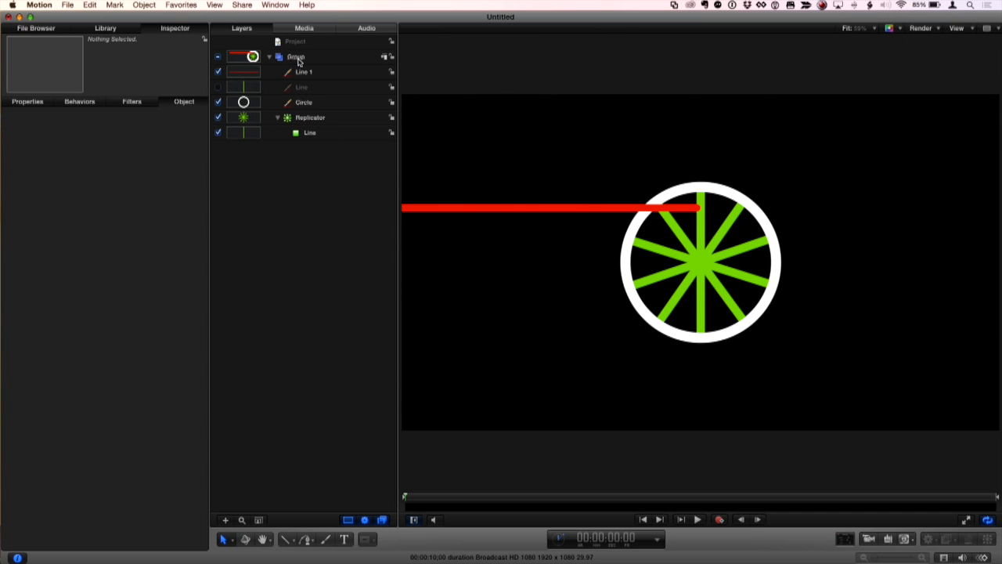
- Create a new group above the existing one and move the red line into it
click(297, 59)
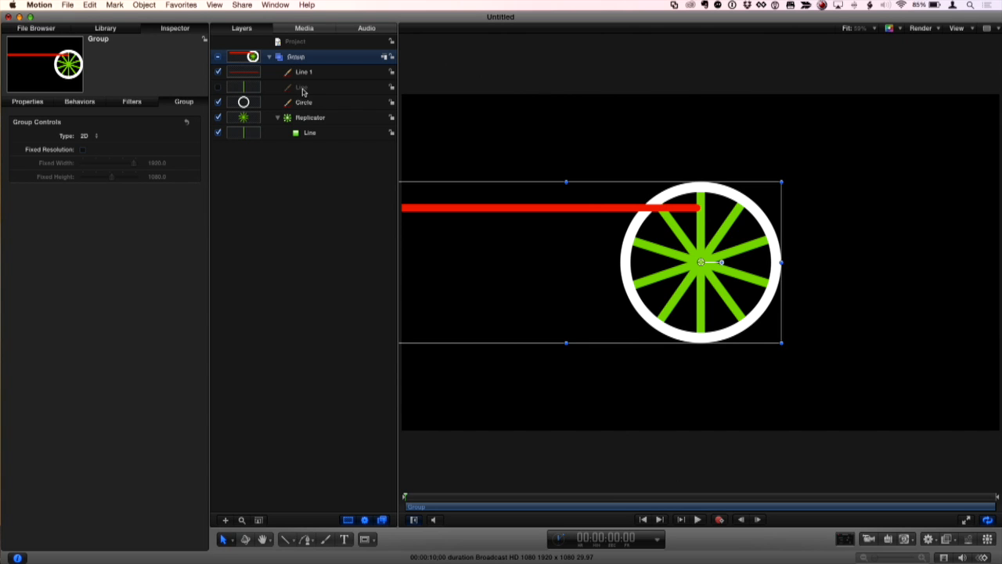
key(super+shift+n)
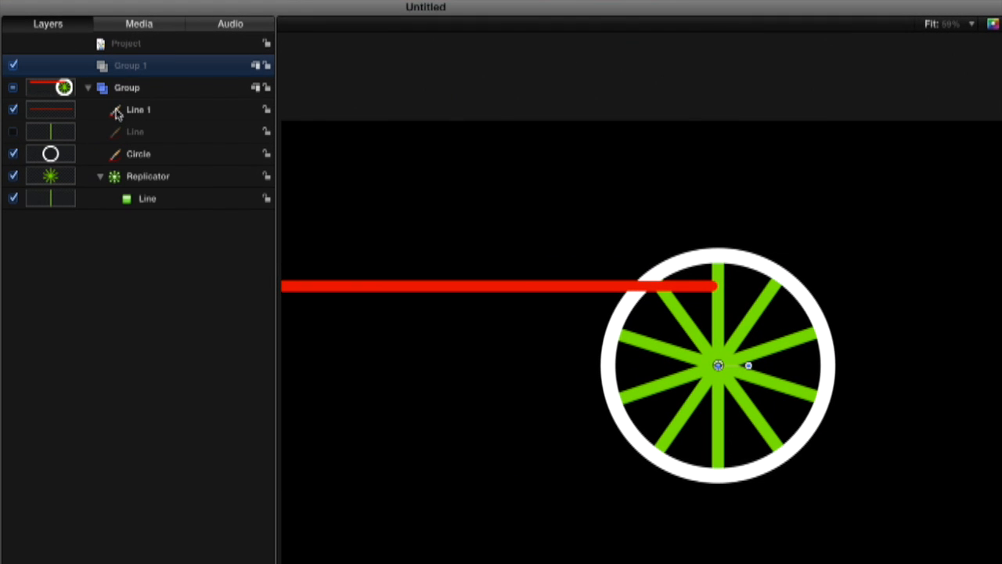
drag(117, 107, 122, 72)
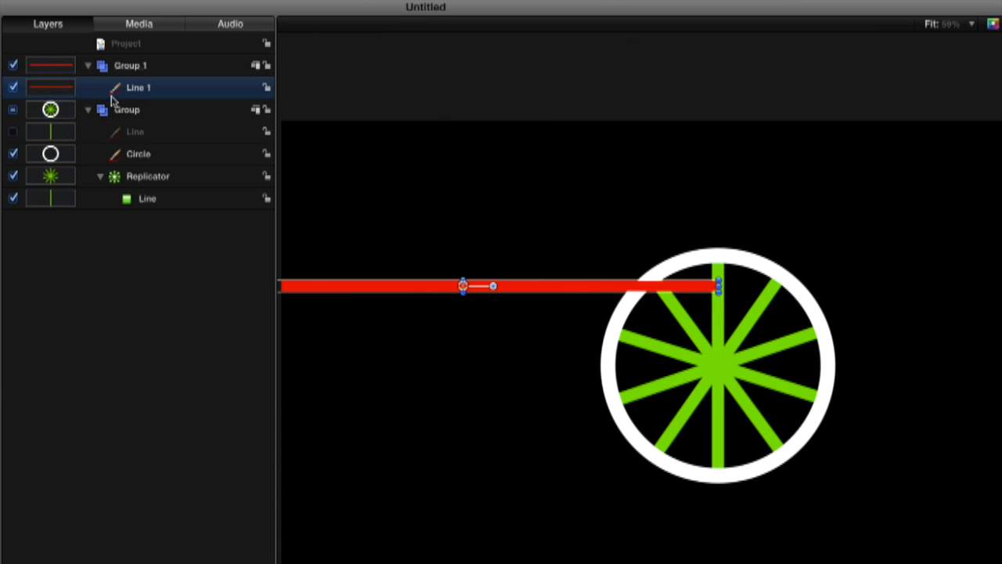
- Rename the group holding the circle and replicator as Wheel, collapse it, and nest it inside the red line's group
double_click(128, 110)
text(Wheel)
key(Return)
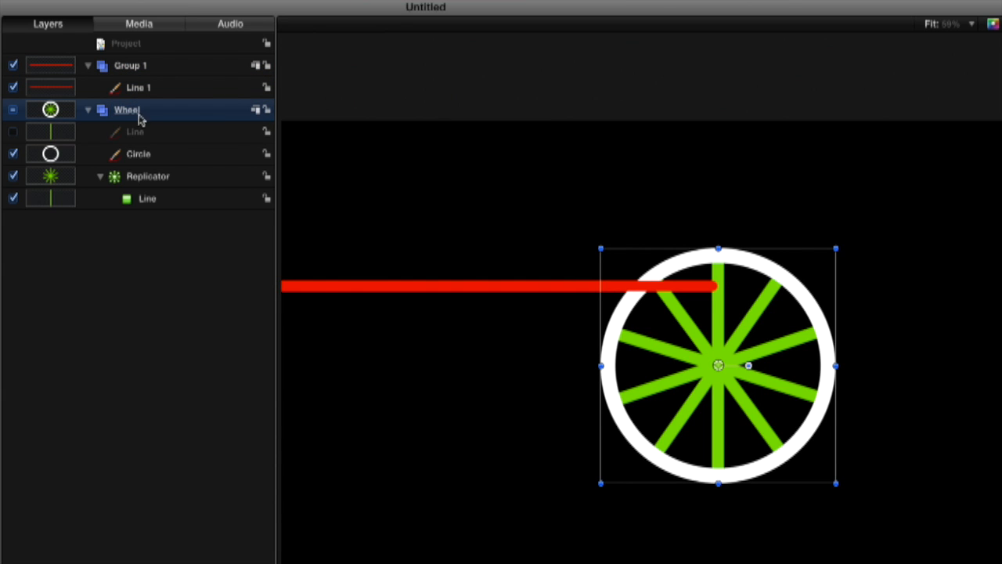
click(87, 110)
drag(115, 109, 119, 74)
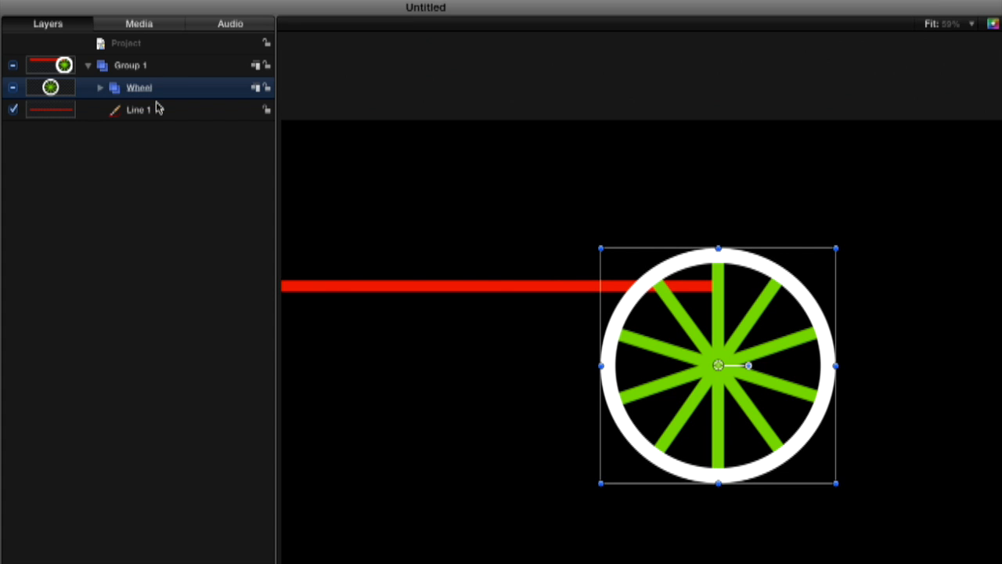
- Send the Wheel group beneath Line 1 in the layer order so the red line draws over it
key(super+bracketleft)
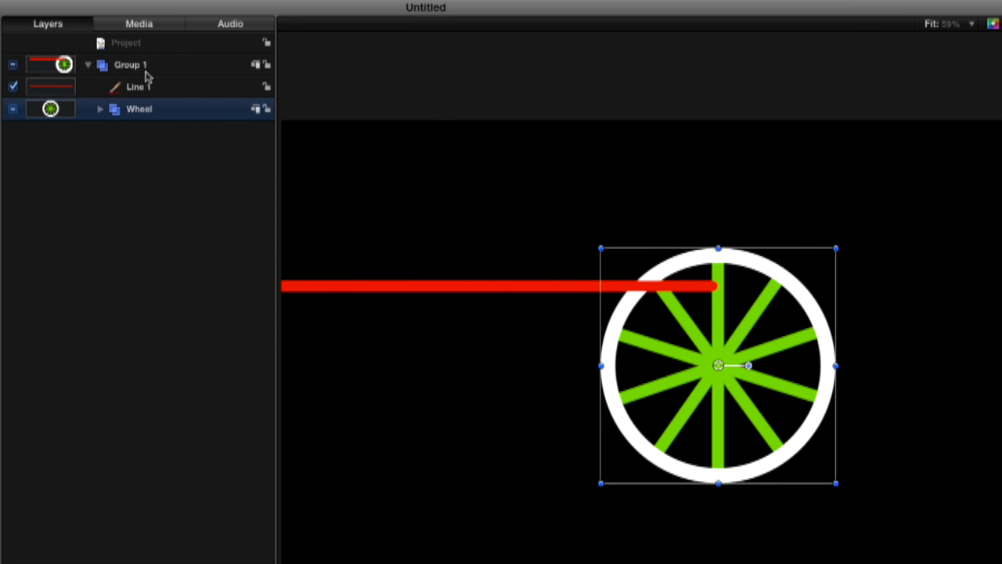
click(146, 72)
click(146, 111)
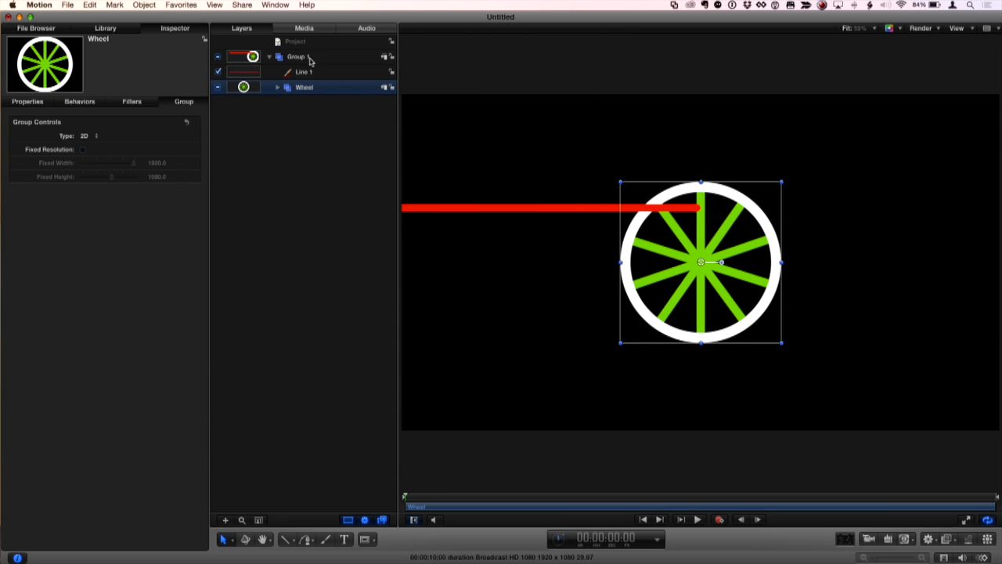
- Rename the group enclosing Line 1 and Wheel as Comp and enlarge the layer rows
click(310, 59)
click(309, 58)
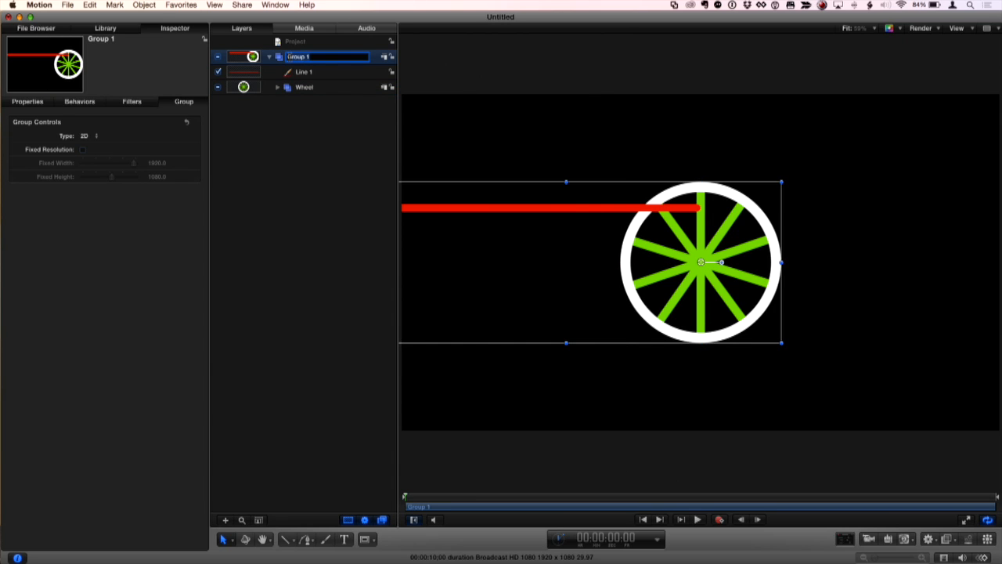
text(GCom)
text(p)
key(Return)
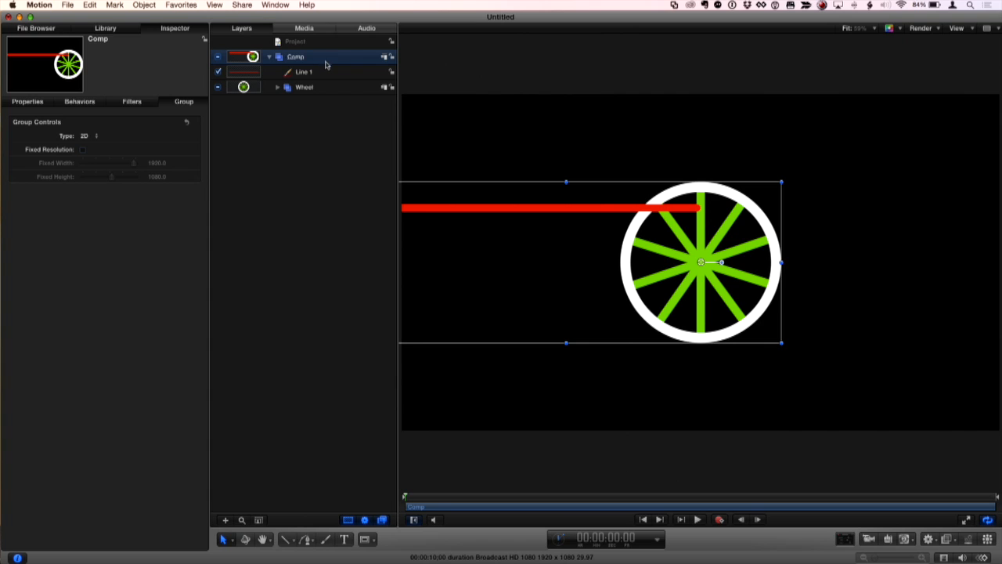
drag(327, 63, 327, 82)
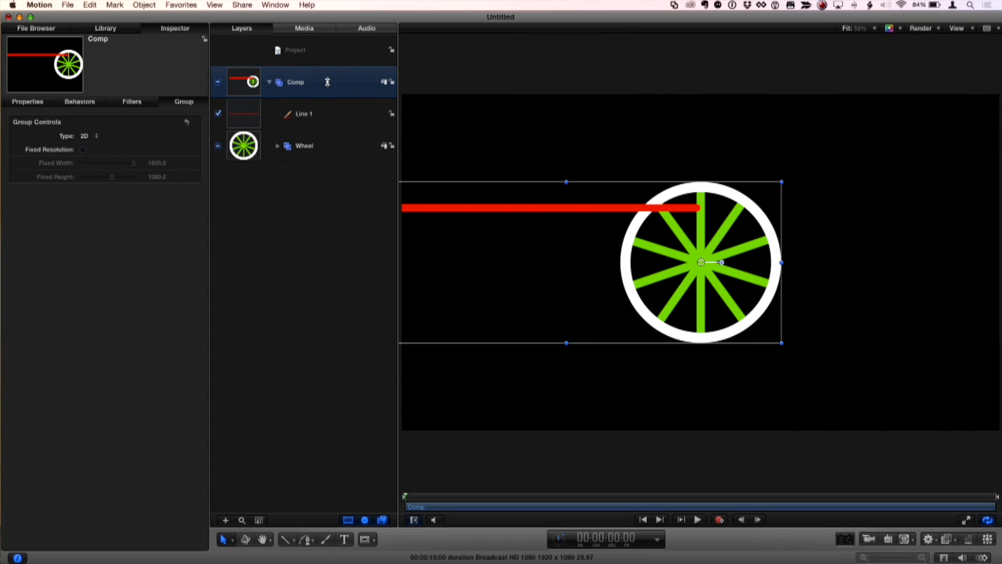
- Move Line 1's anchor point to the line's right end, over the wheel's upper vertical spoke
click(315, 114)
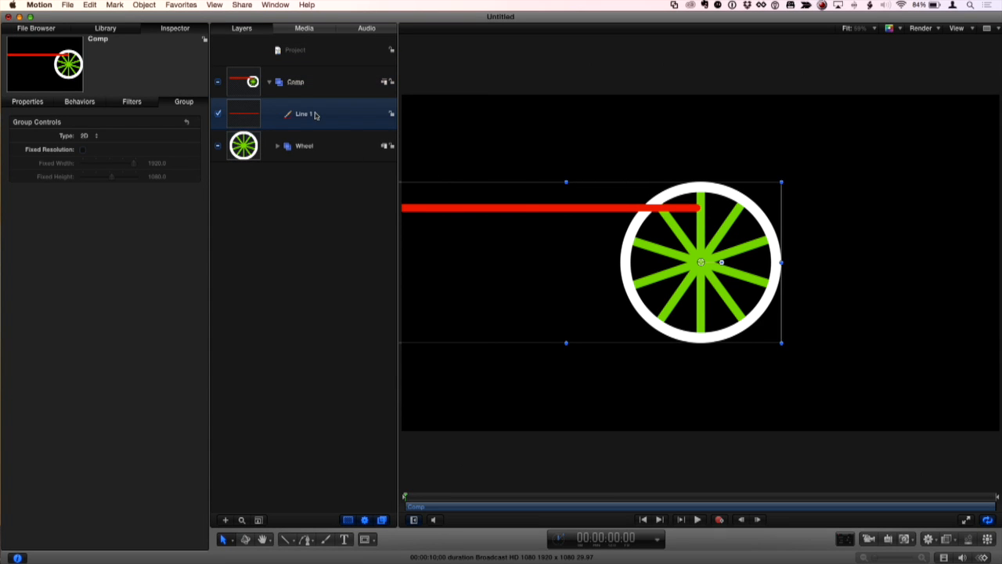
right_click(581, 208)
click(599, 228)
drag(550, 211, 715, 213)
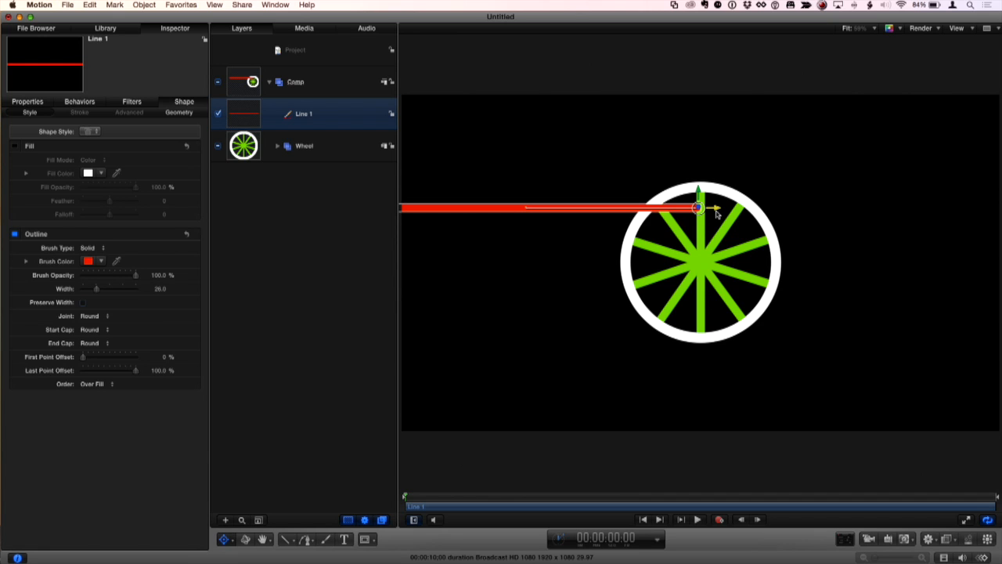
click(329, 227)
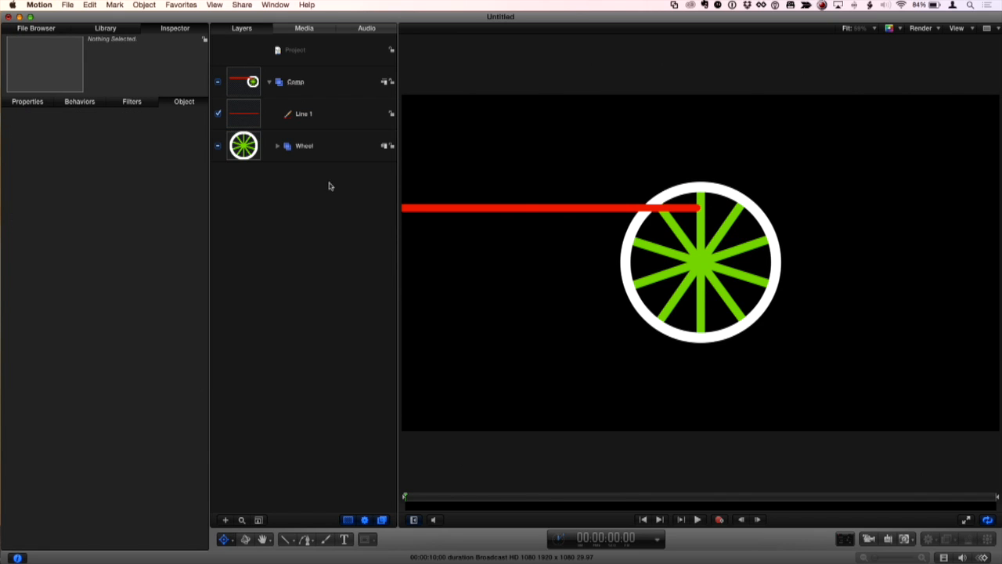
- Add a Rate parameter behavior to the Comp group's rotation with a rate of -5
click(317, 85)
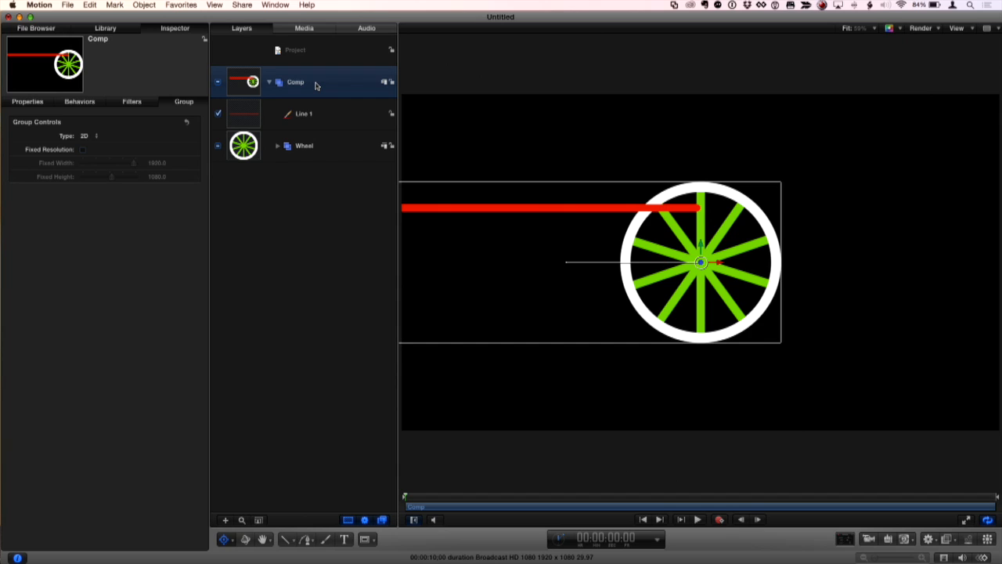
key(s)
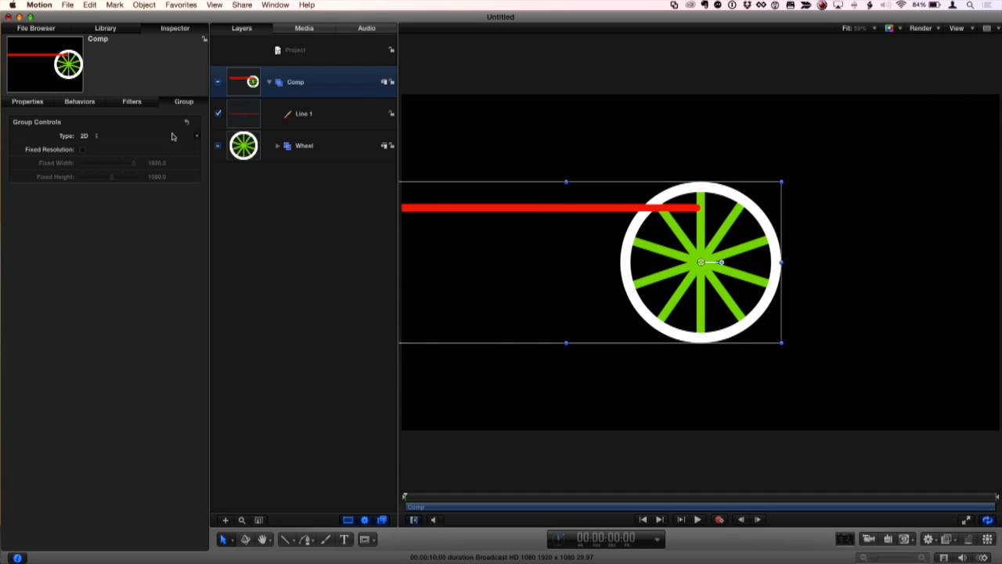
click(29, 102)
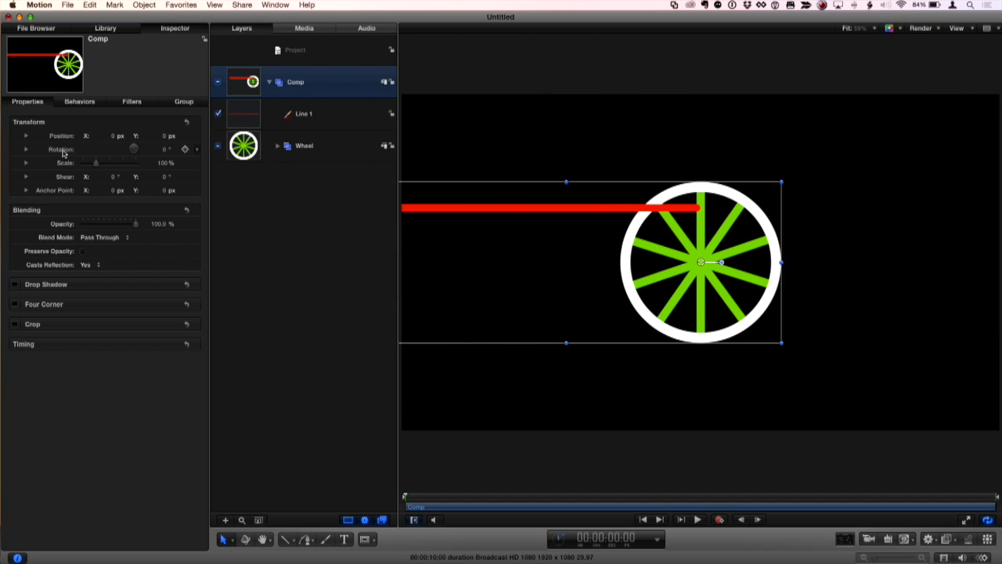
right_click(63, 154)
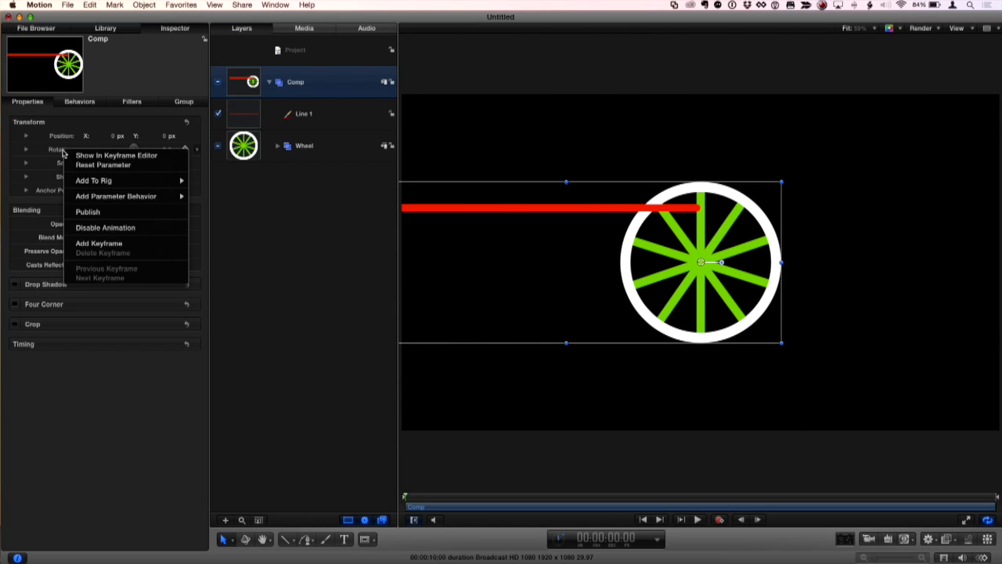
mouse_move(155, 198)
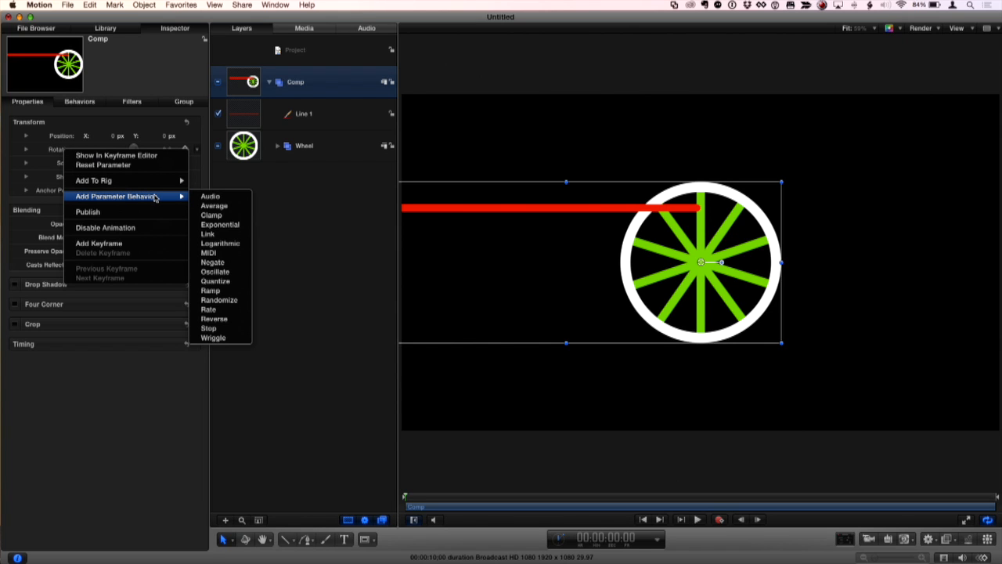
click(232, 311)
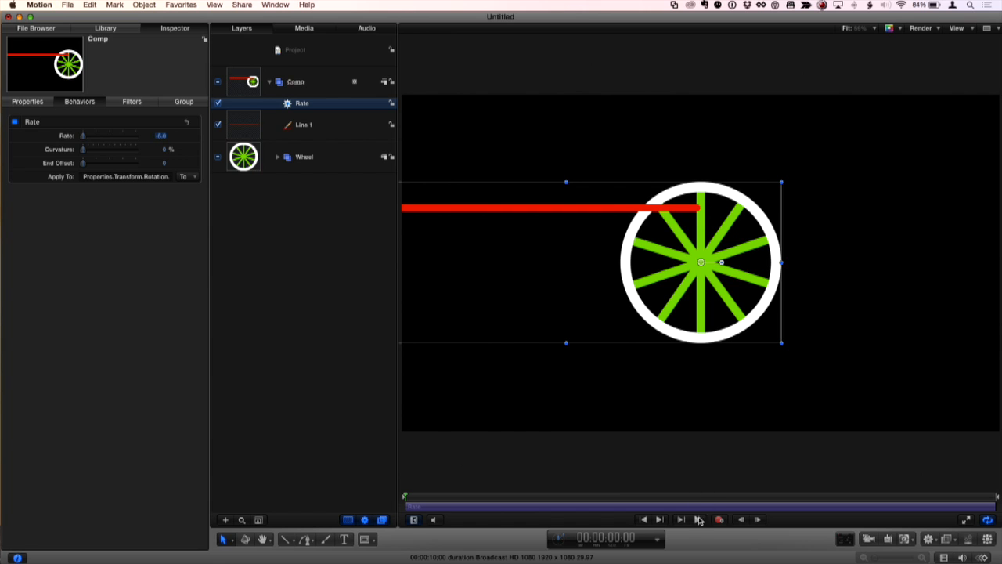
- Play the animation to check the Comp group's rotation and return the playhead to the start
click(697, 520)
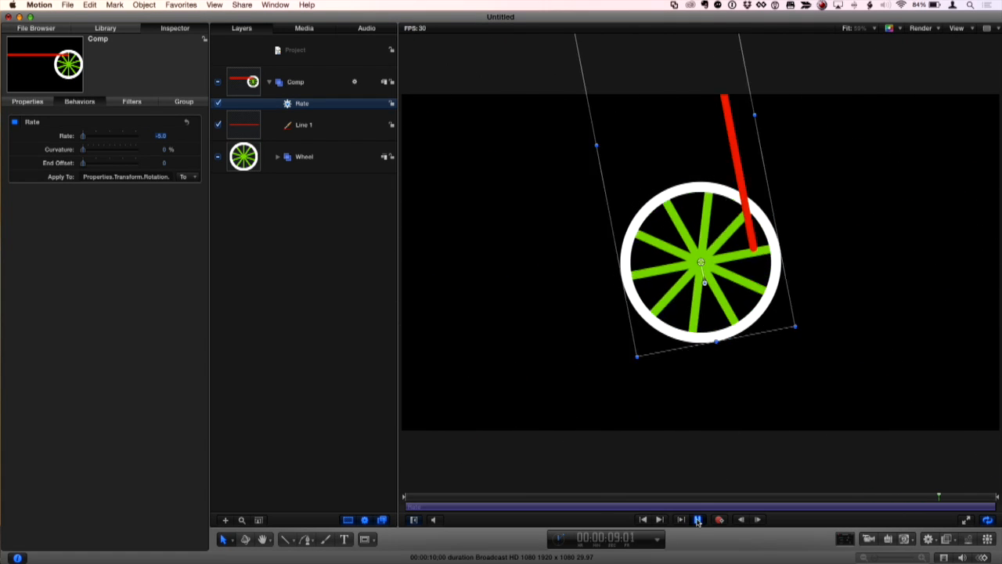
click(698, 520)
drag(454, 502, 390, 503)
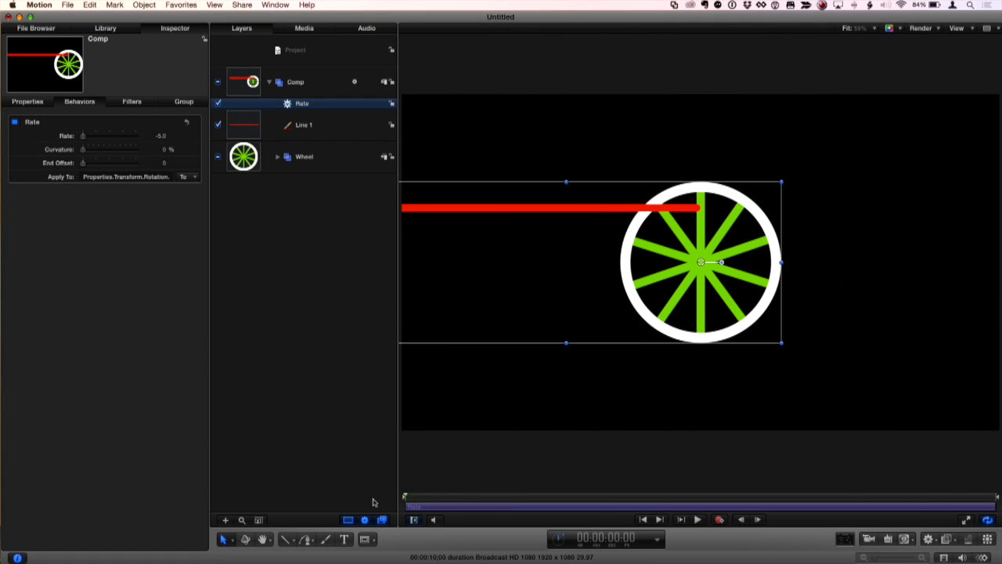
- Try adding a Link parameter behavior to Line 1's rotation with the Wheel group as its source object
click(324, 131)
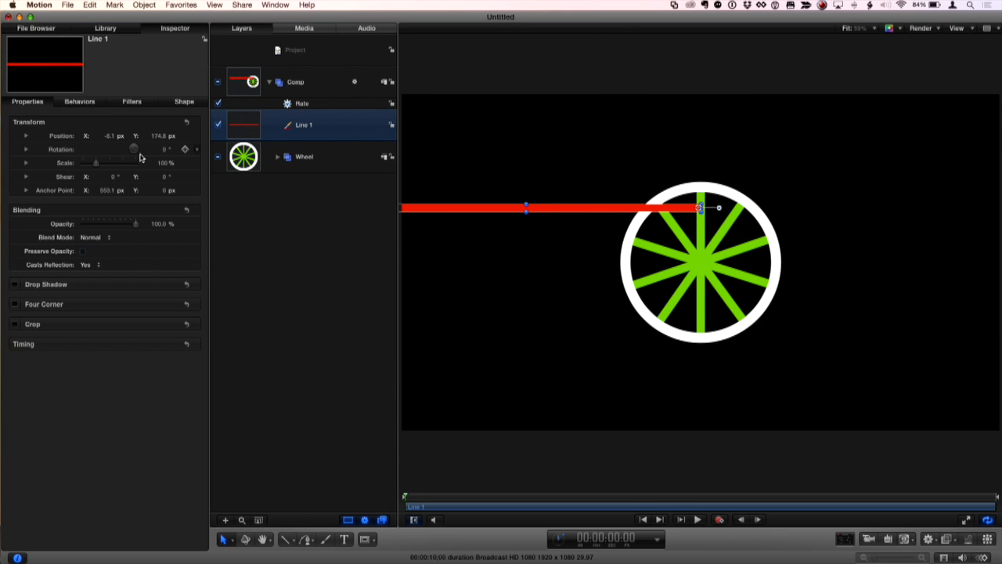
mouse_move(165, 153)
mouse_down()
mouse_move(157, 150)
mouse_move(165, 153)
mouse_up()
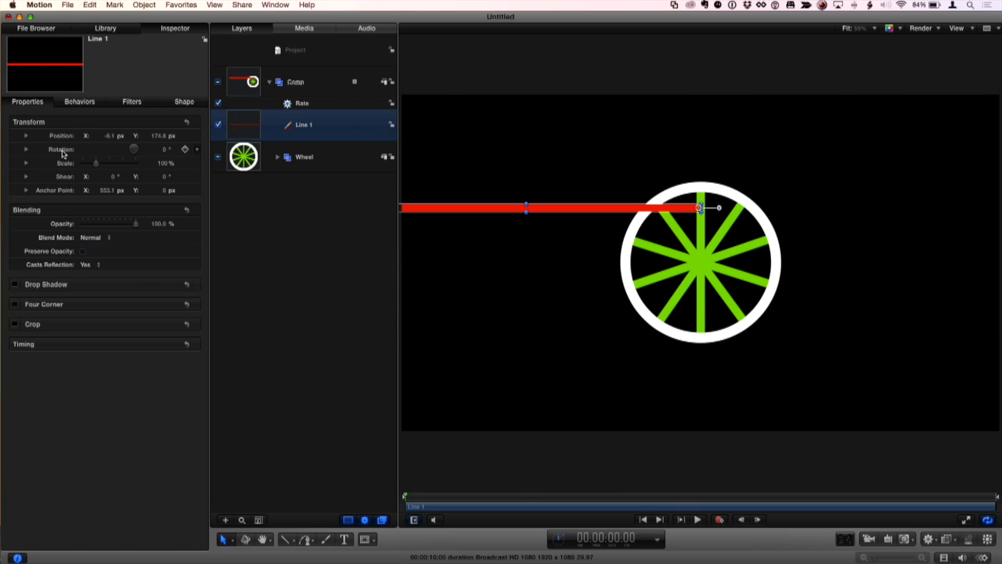
right_click(63, 154)
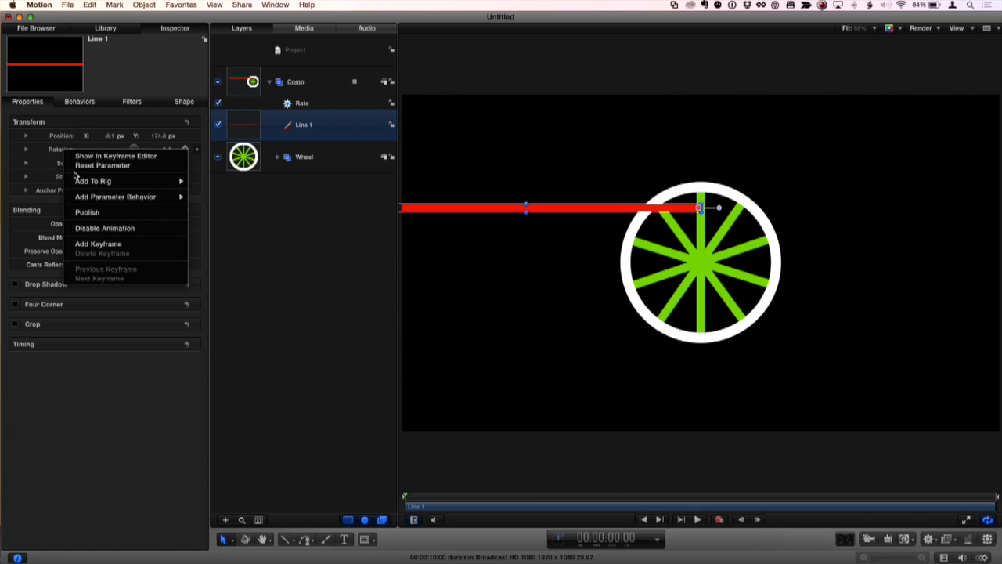
mouse_move(104, 201)
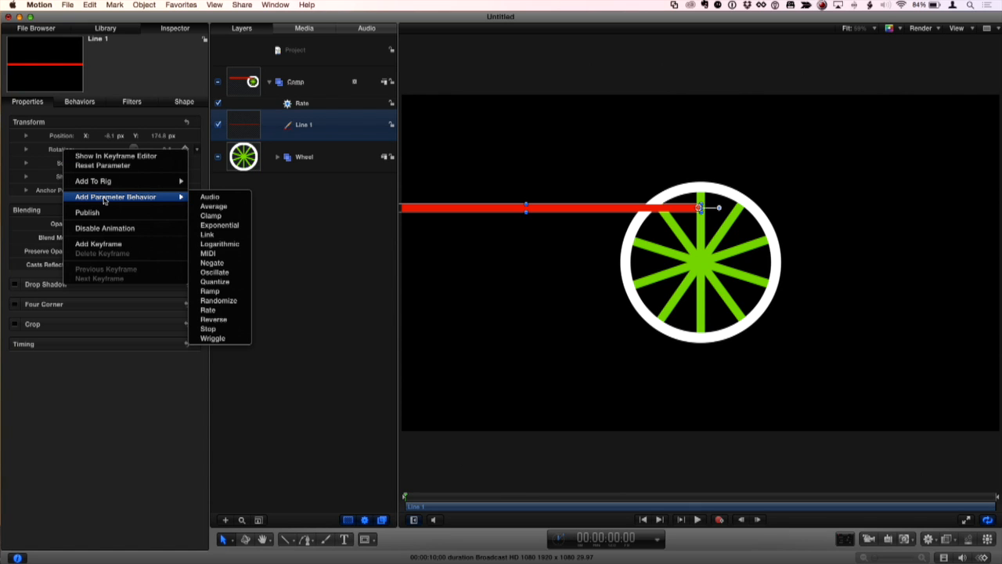
click(208, 235)
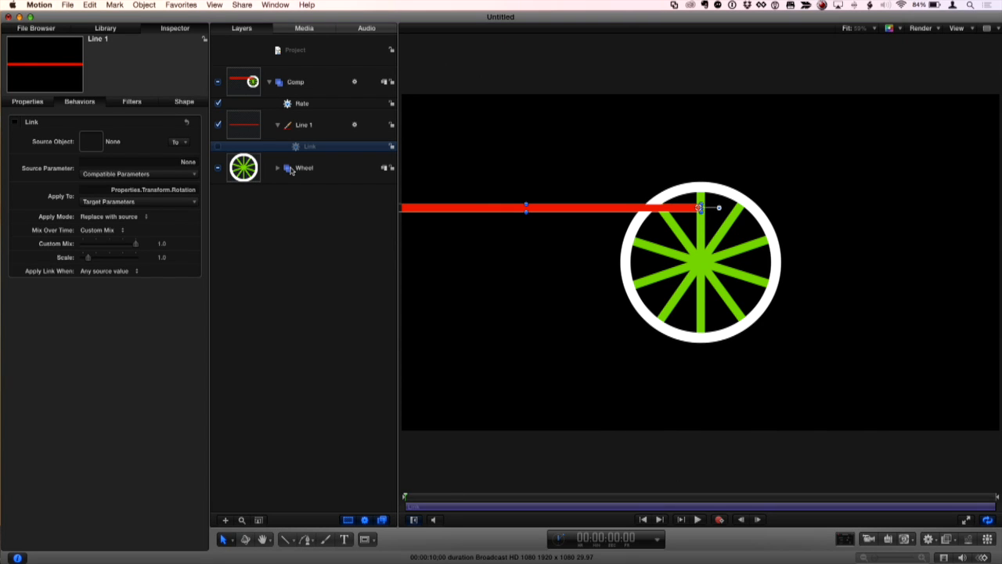
drag(289, 171, 95, 146)
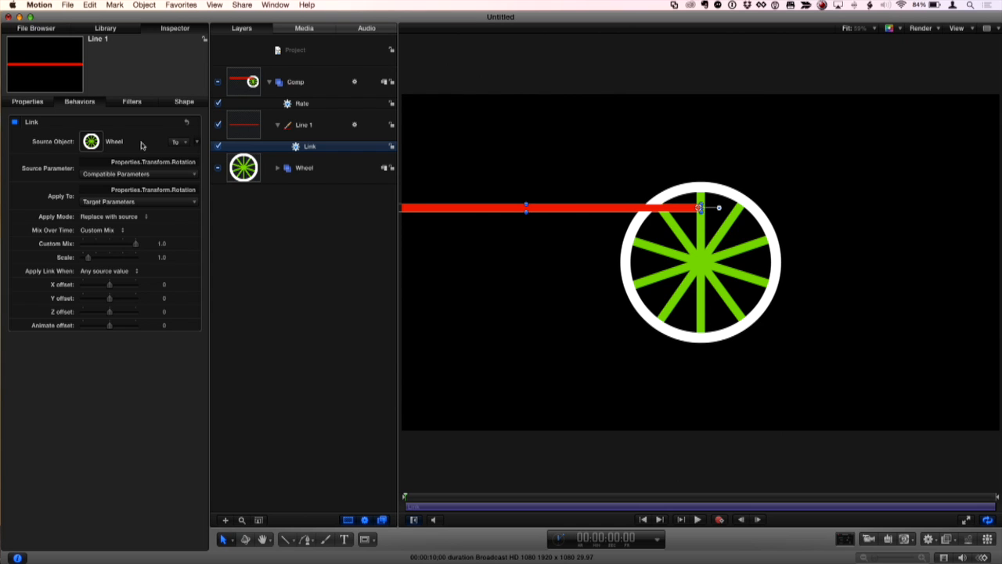
- Set the Link behavior's scale to -1 during playback to test the line's rotation, ending with playback stopped
click(699, 520)
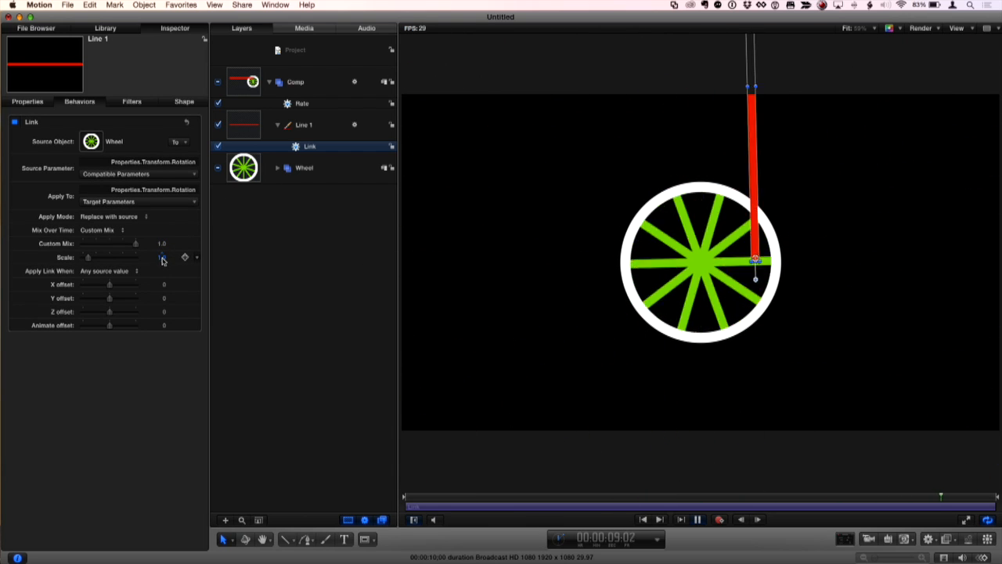
text(-1)
key(Return)
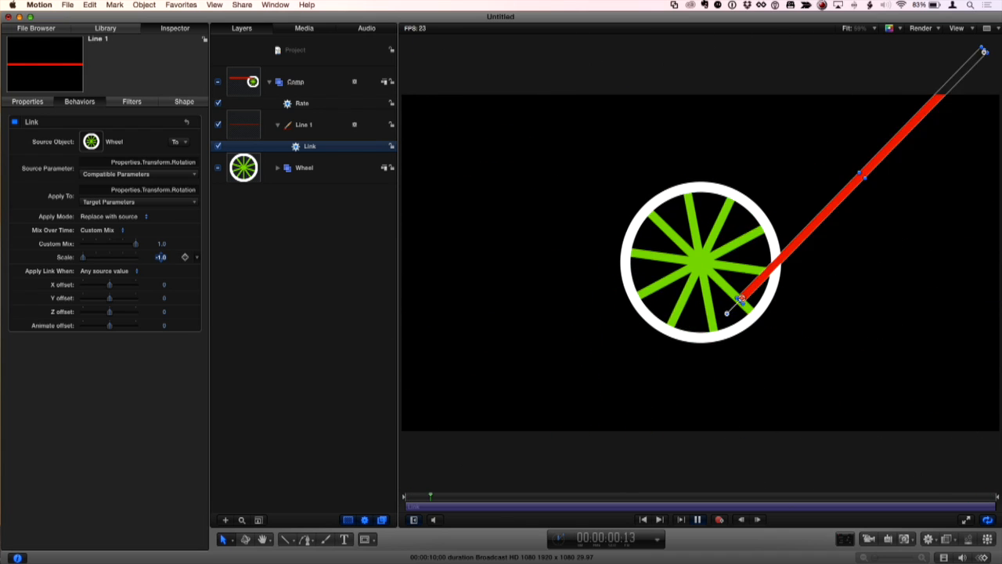
key(space)
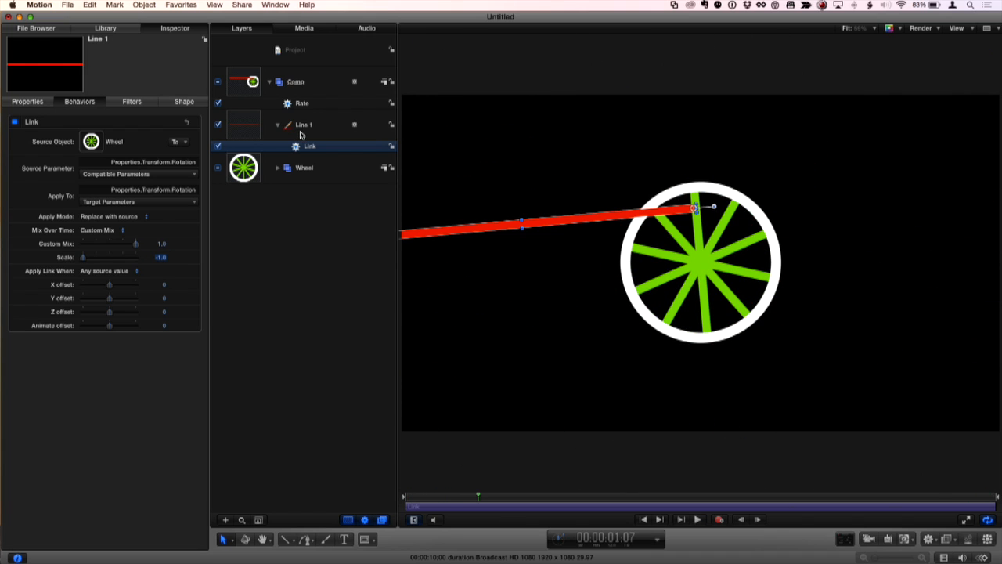
- Delete Line 1's Link behavior and scrub to 00:00:02:15 while inspecting the Wheel group's rotation value
click(303, 171)
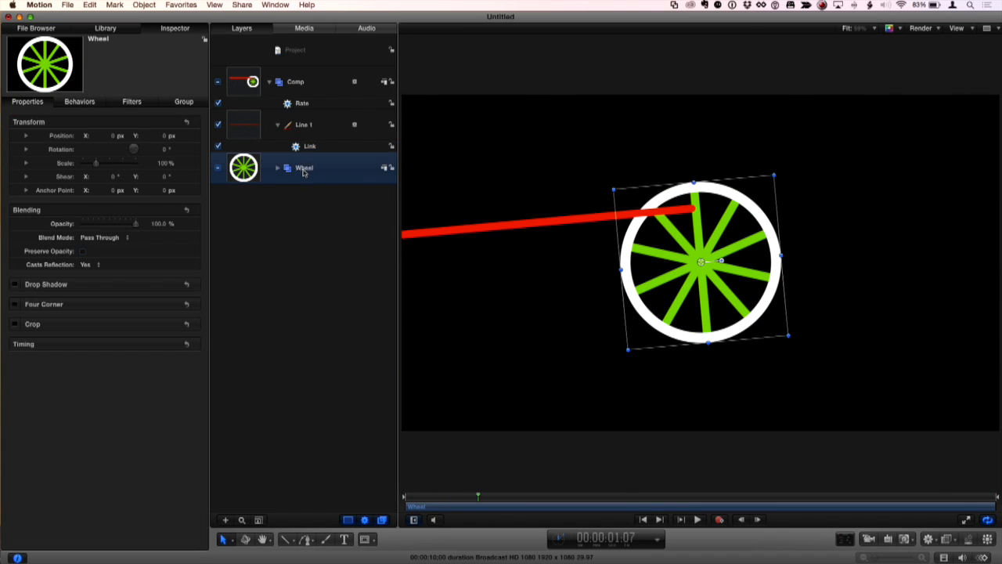
click(305, 149)
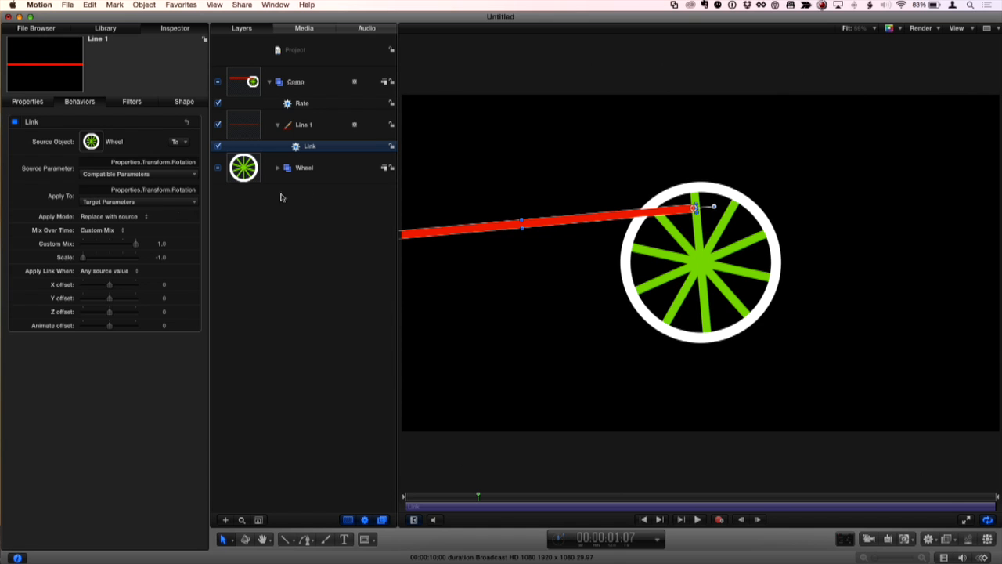
key(Delete)
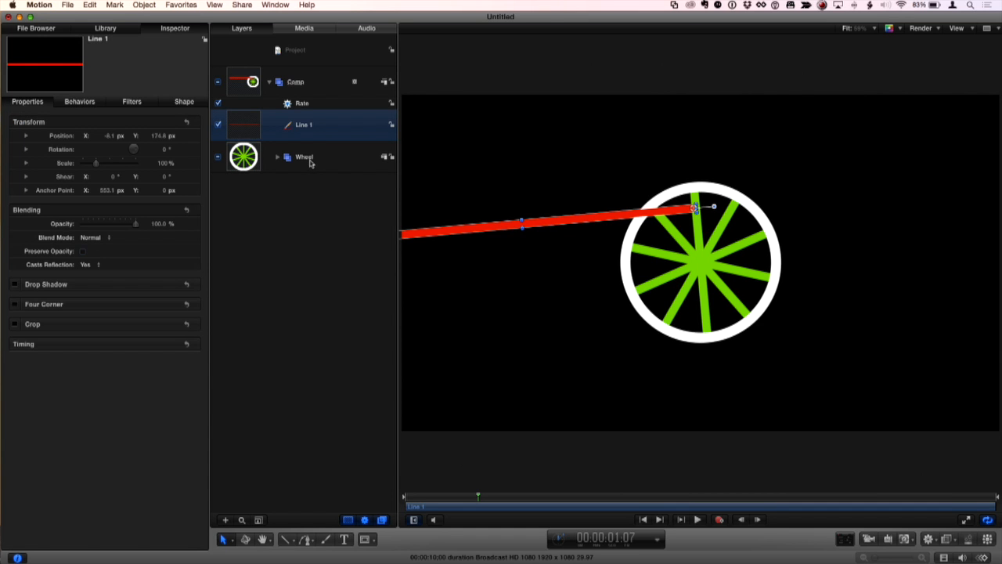
click(311, 162)
drag(473, 496, 552, 498)
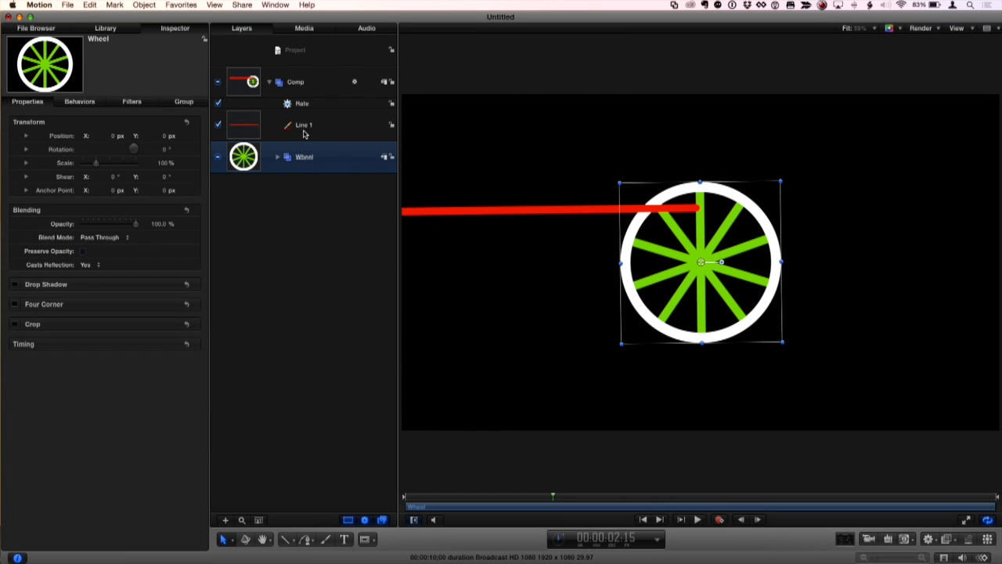
- Add a Link parameter behavior to Line 1's rotation with the Comp group as source object, and play the animation
click(333, 127)
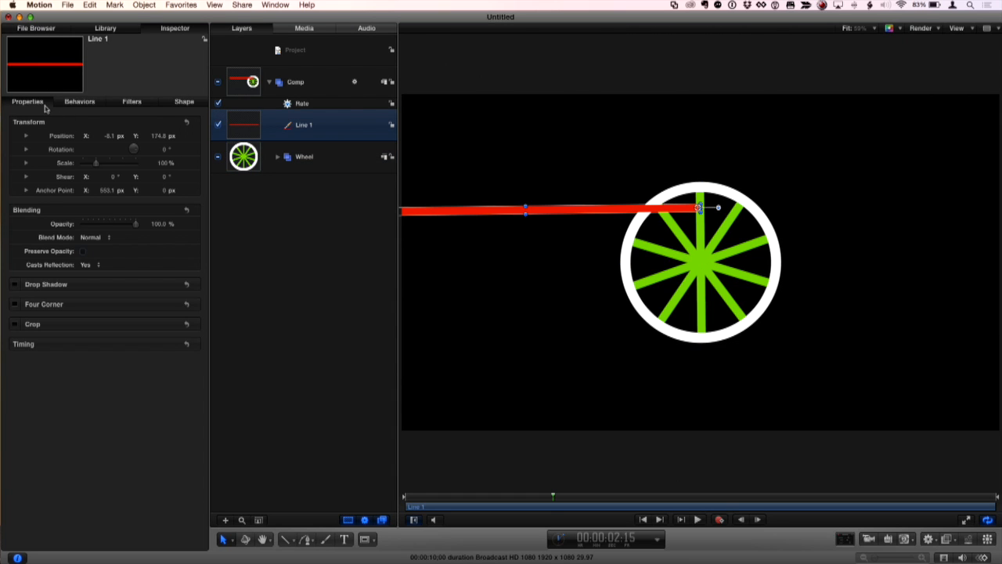
right_click(61, 151)
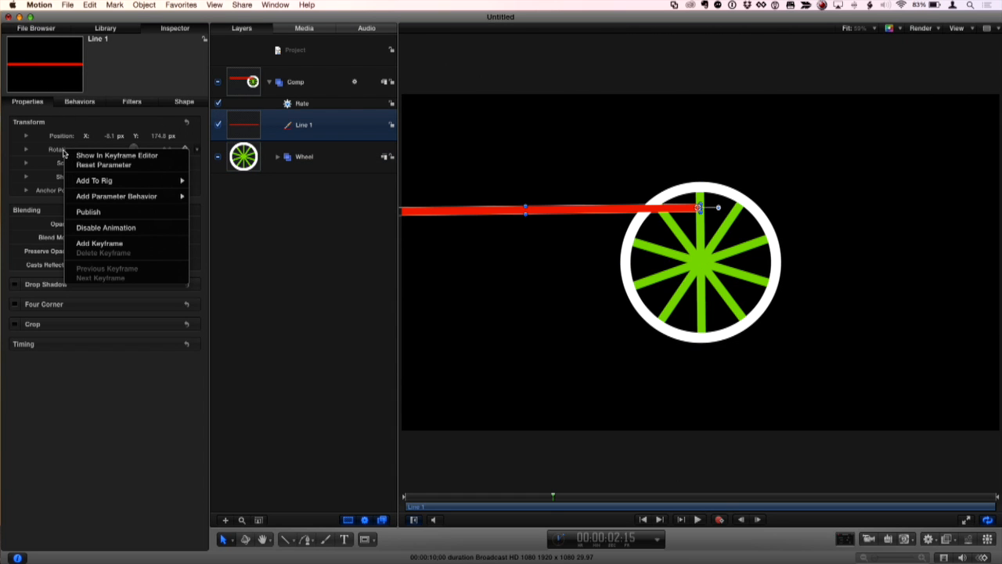
mouse_move(124, 202)
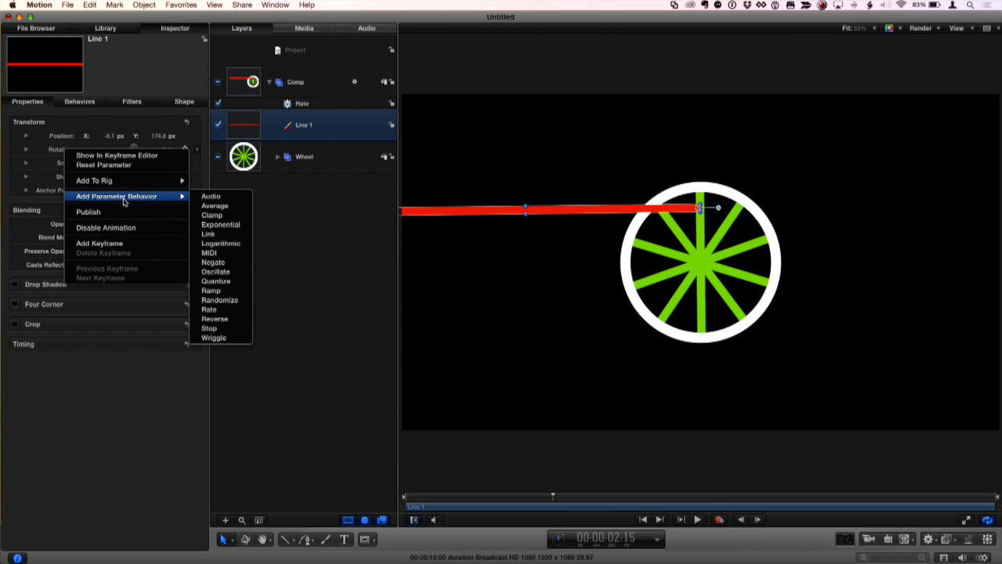
click(232, 235)
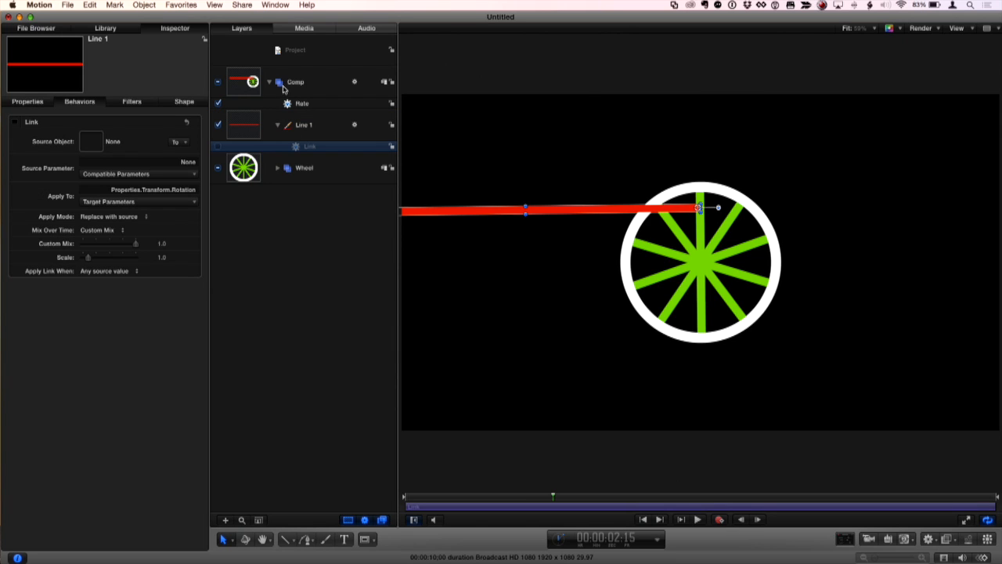
drag(295, 82, 91, 143)
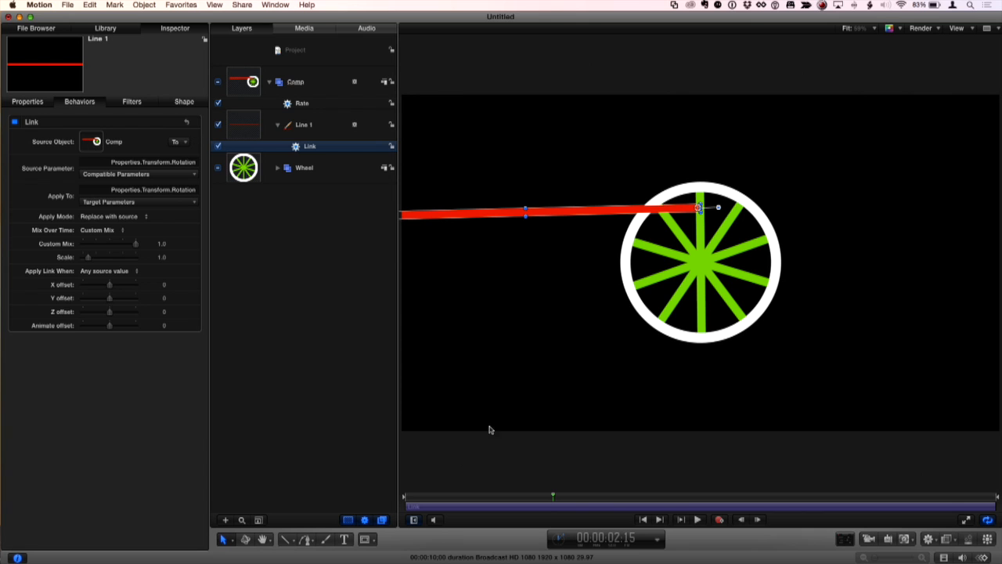
click(698, 520)
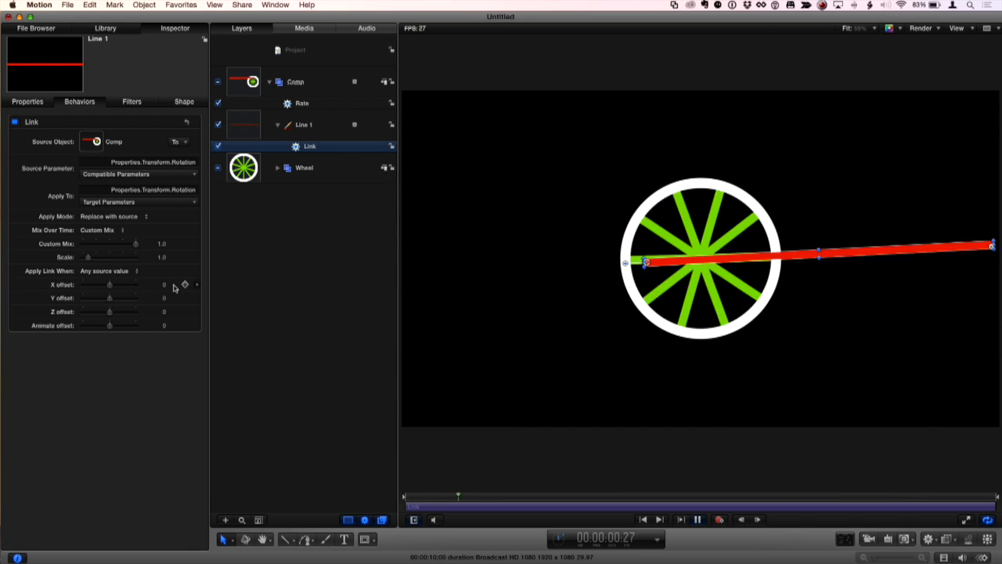
- Set the scale of Line 1's Link behavior to -1, leaving nothing selected while the animation plays
double_click(163, 259)
text(-1)
key(Return)
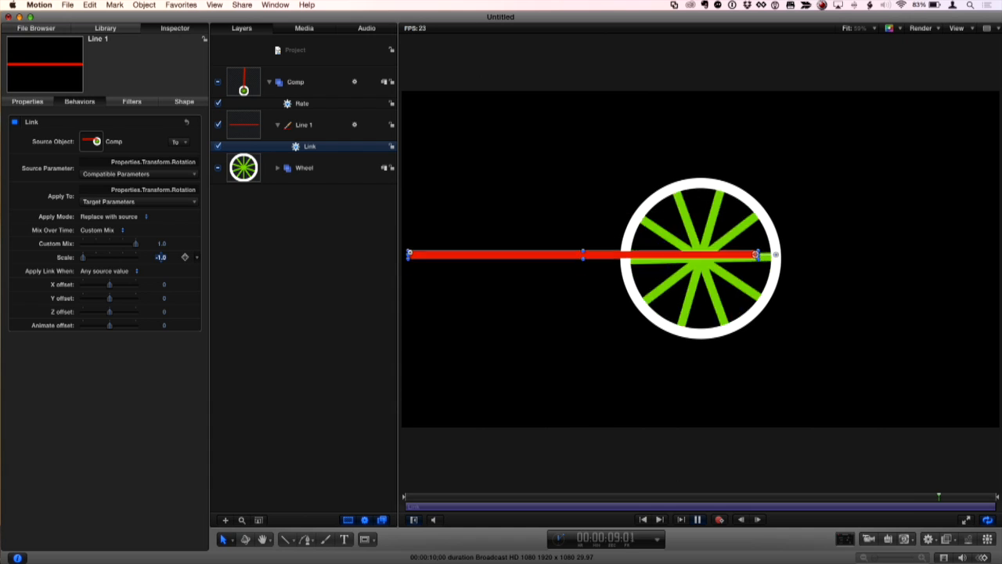
click(270, 244)
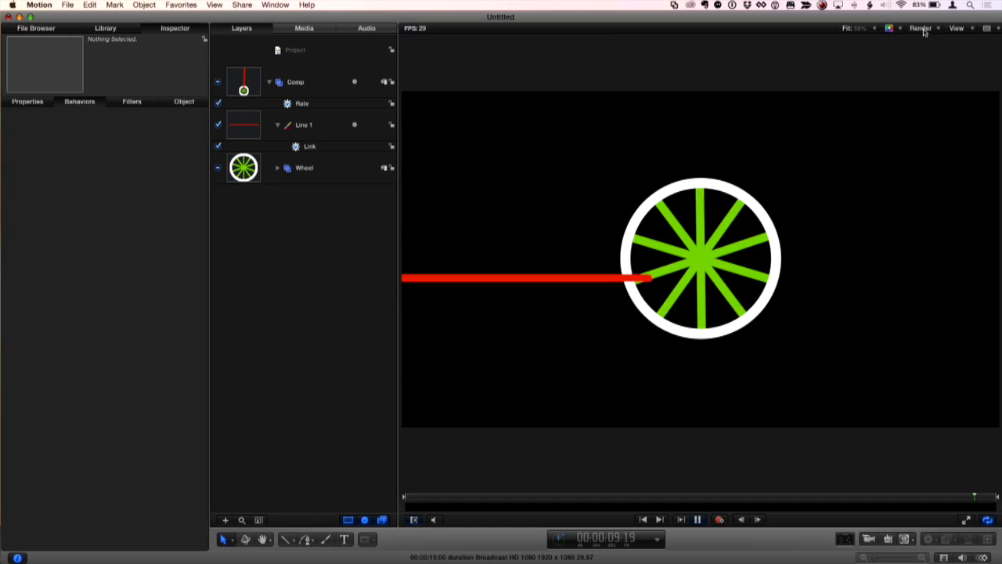
- Turn on motion blur for the canvas render during playback, and stop the animation
click(921, 28)
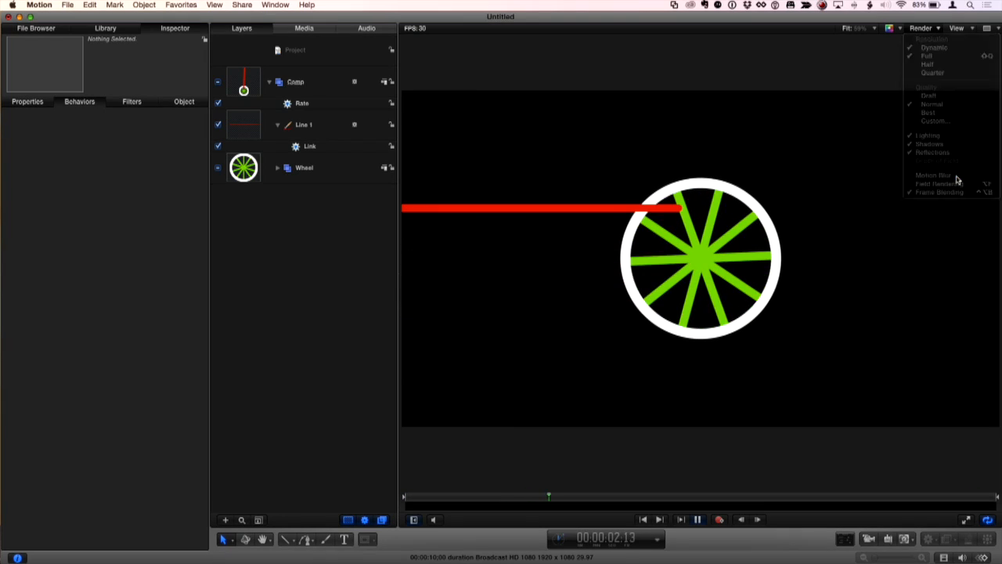
click(934, 175)
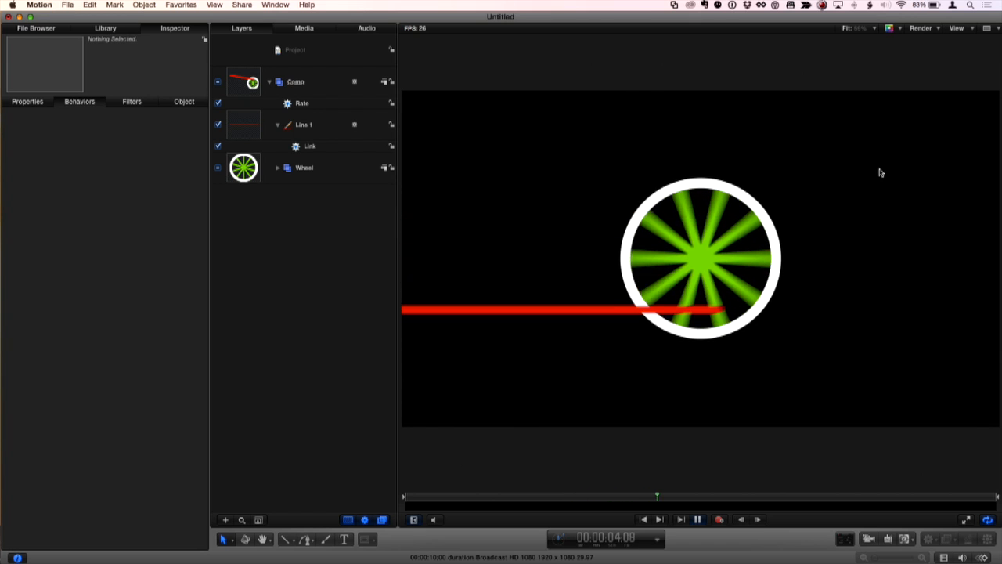
key(space)
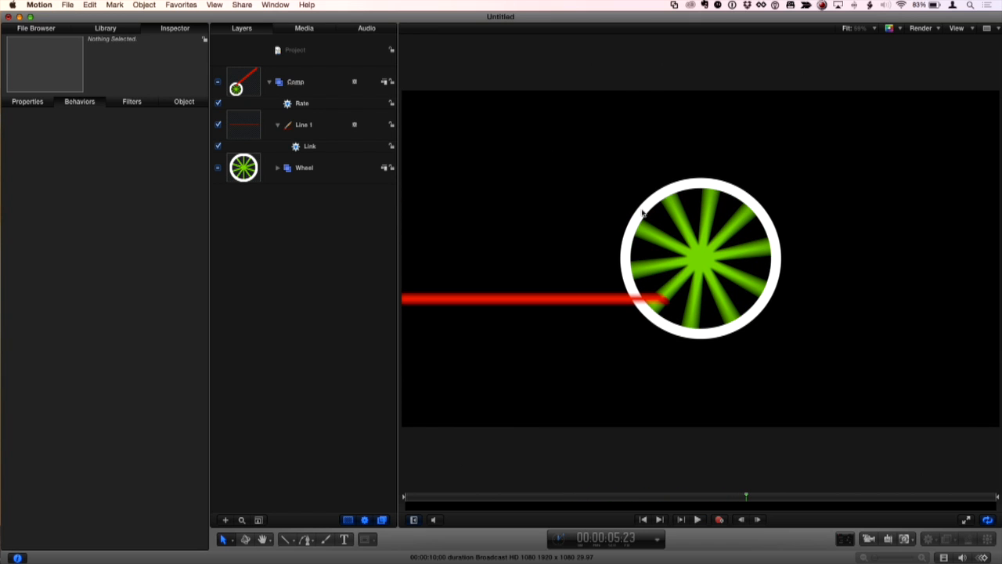
- Move Line 1 straight up across the upper part of the wheel, to about X 163 px, Y -36 px
click(311, 127)
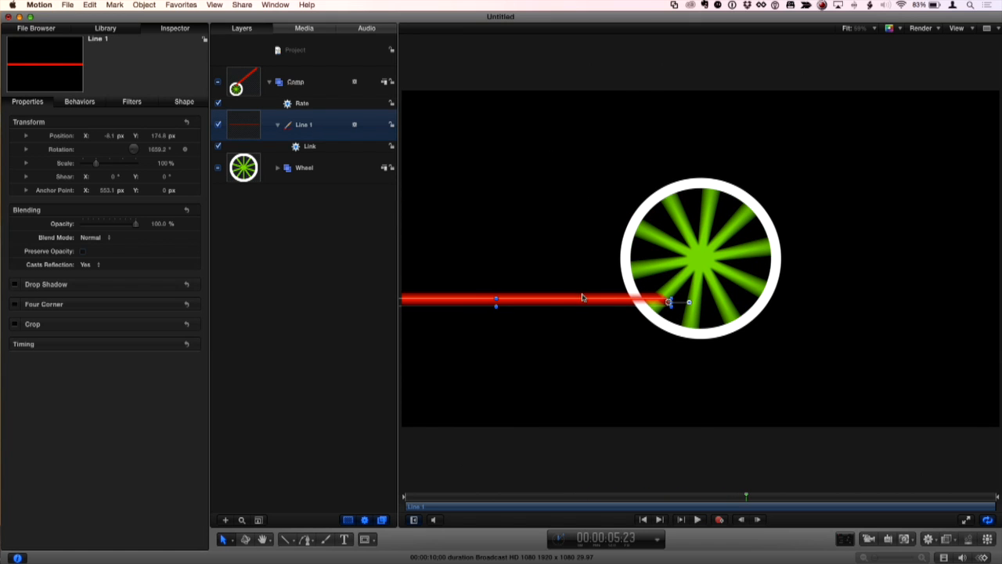
drag(583, 304, 586, 215)
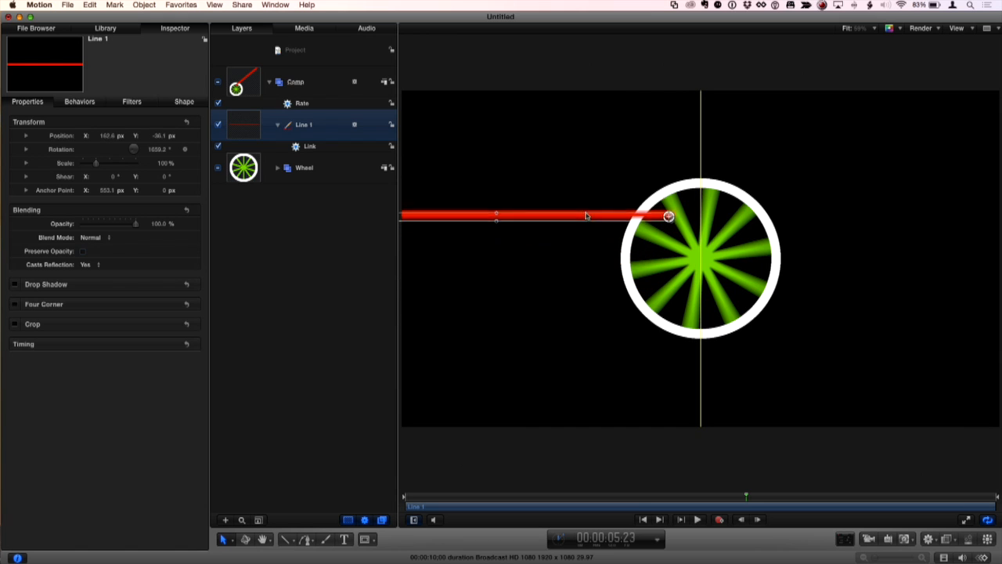